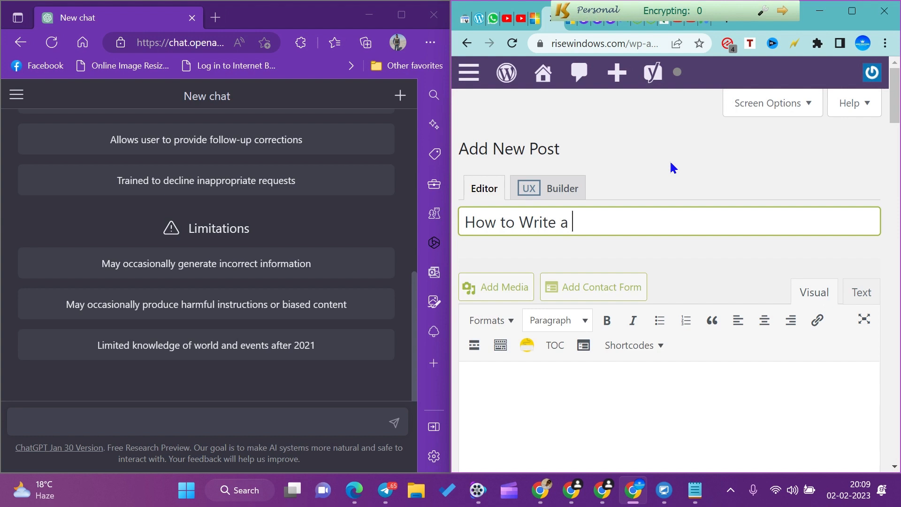
Complete the new post's title so it reads "How to Write a Blog/Article with the Help of ChatGPT?".
type("Blog")
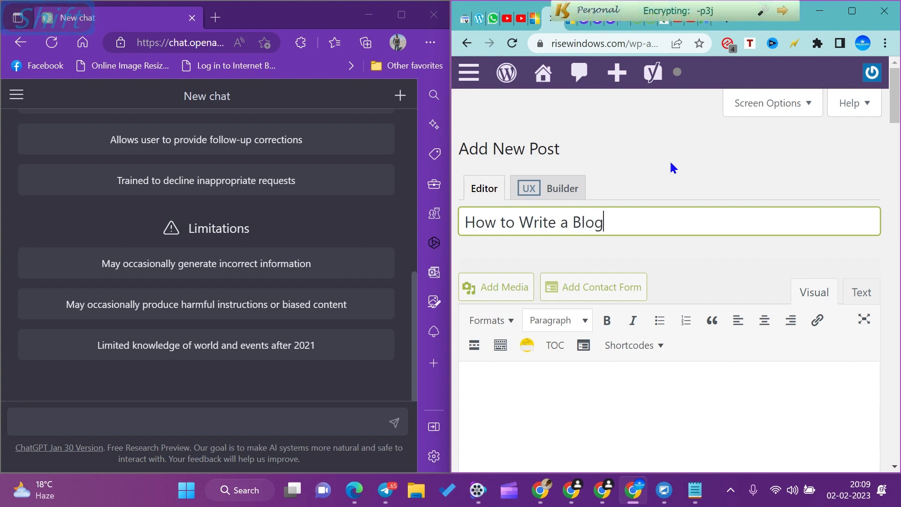
type("/Article ")
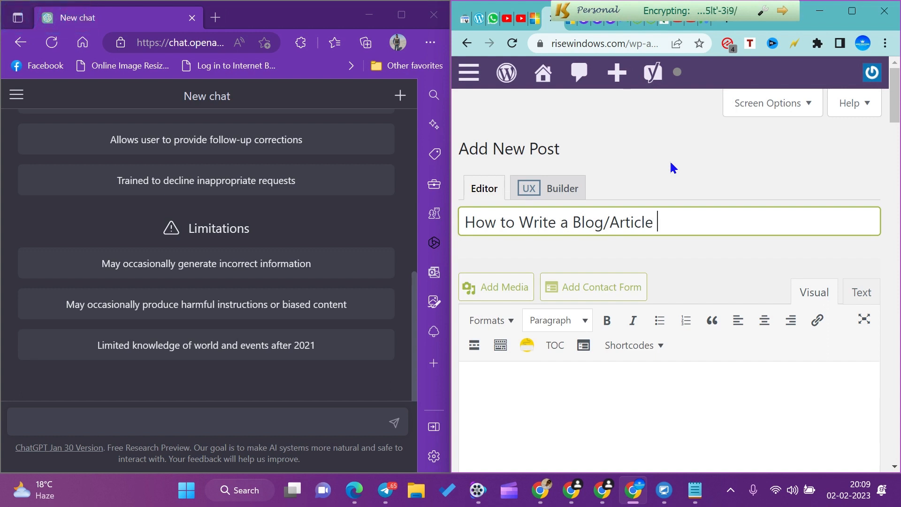
type("with the ")
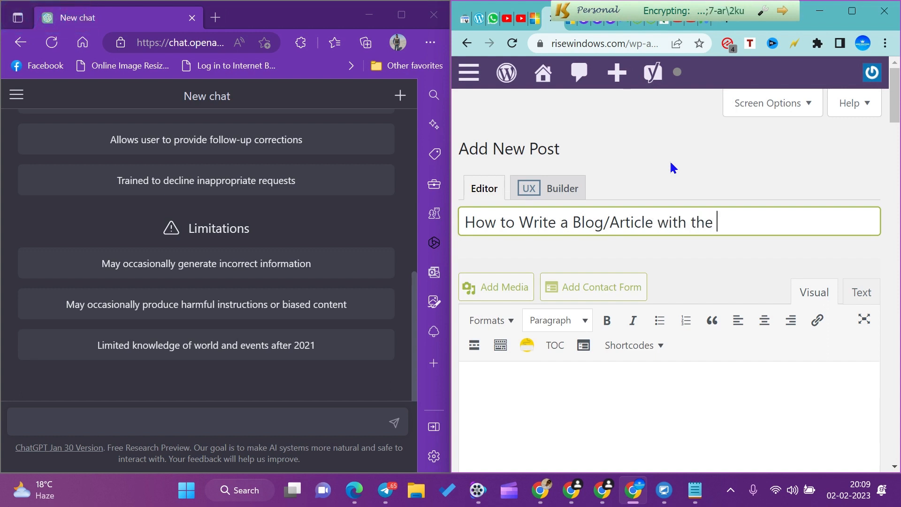
type("Help of ")
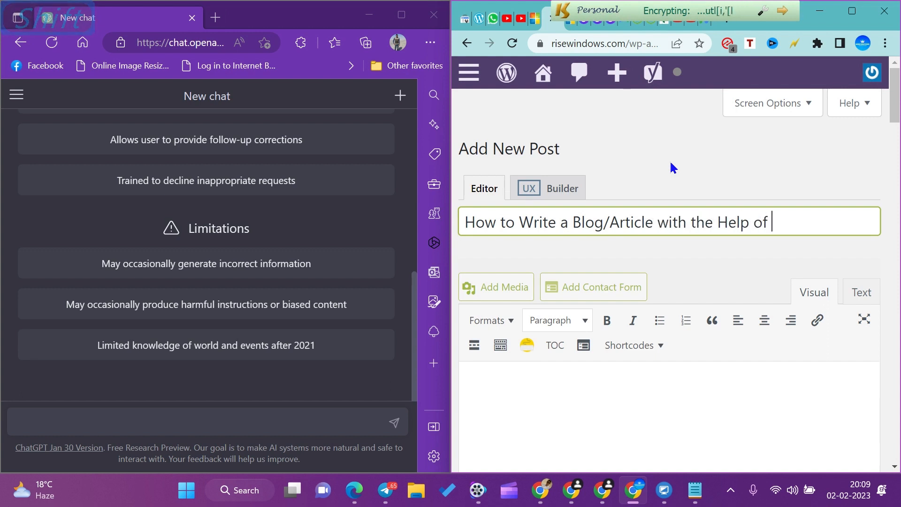
type("ChatGPT")
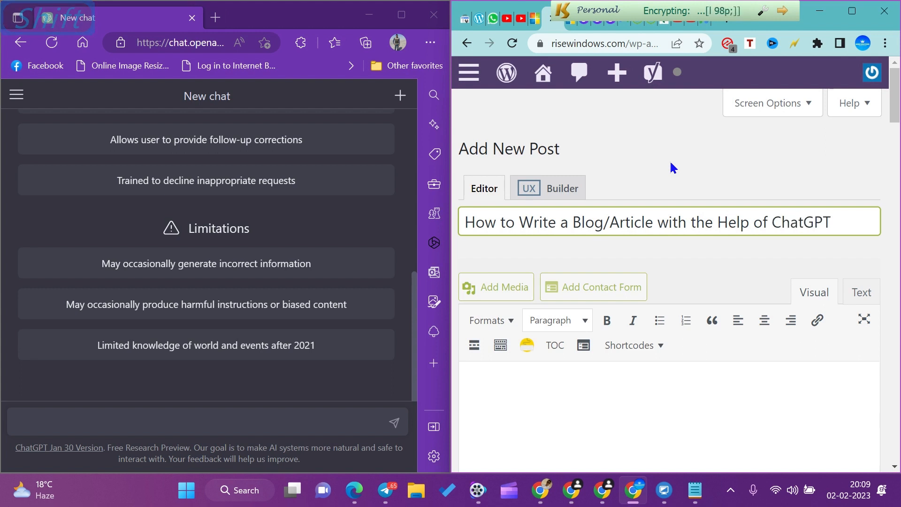
type("?")
scroll(655, 314, "down", 3)
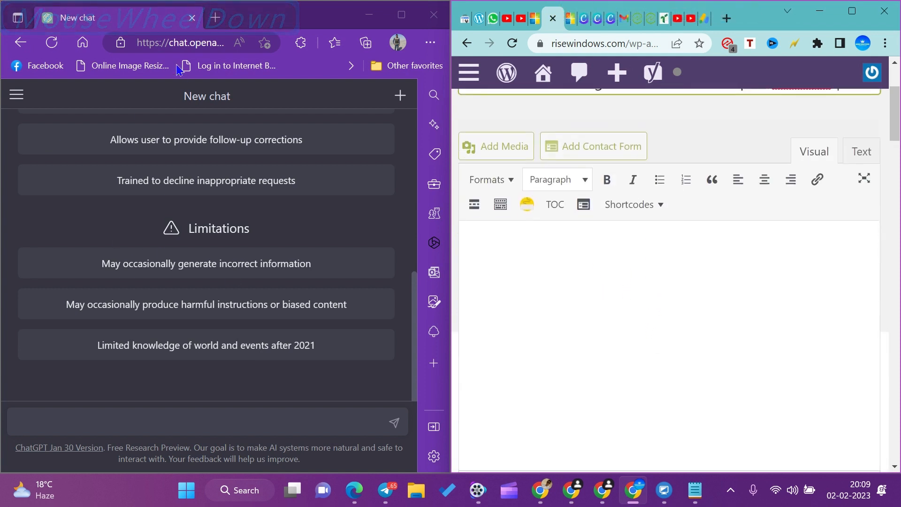
left_click(198, 42)
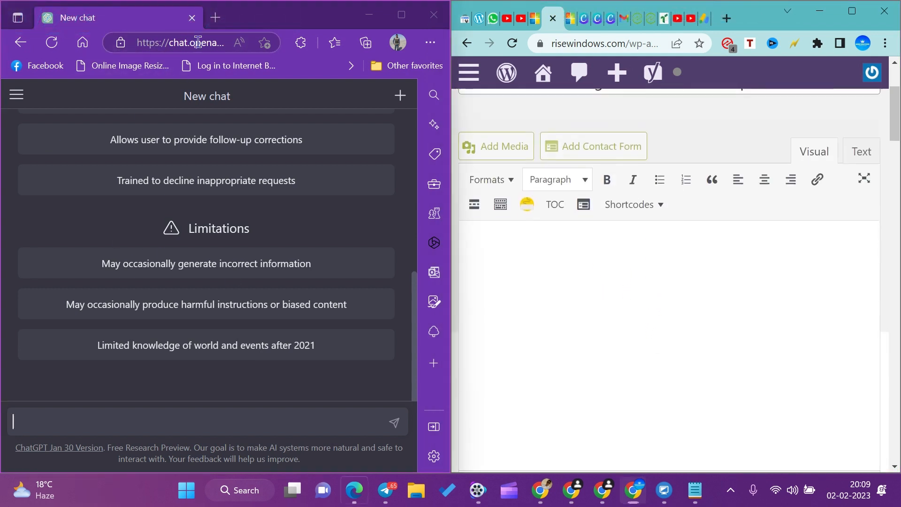
left_click(198, 42)
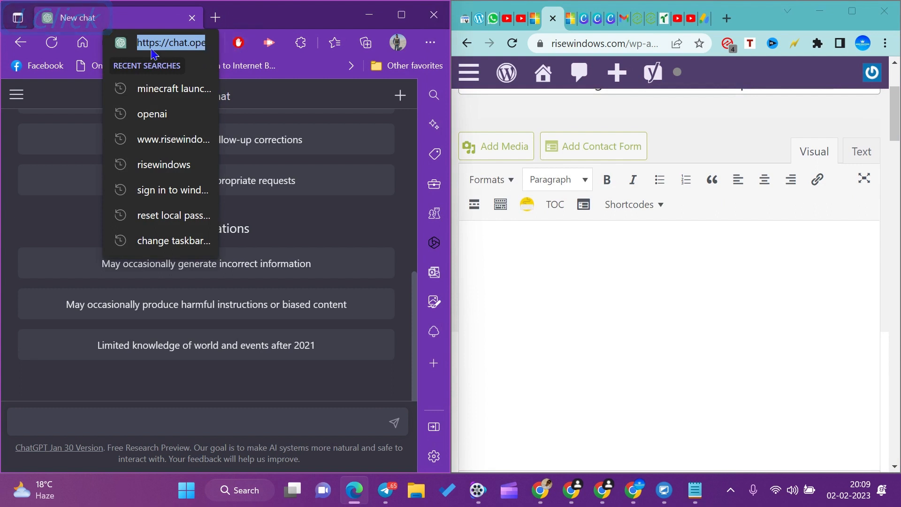
left_click(47, 99)
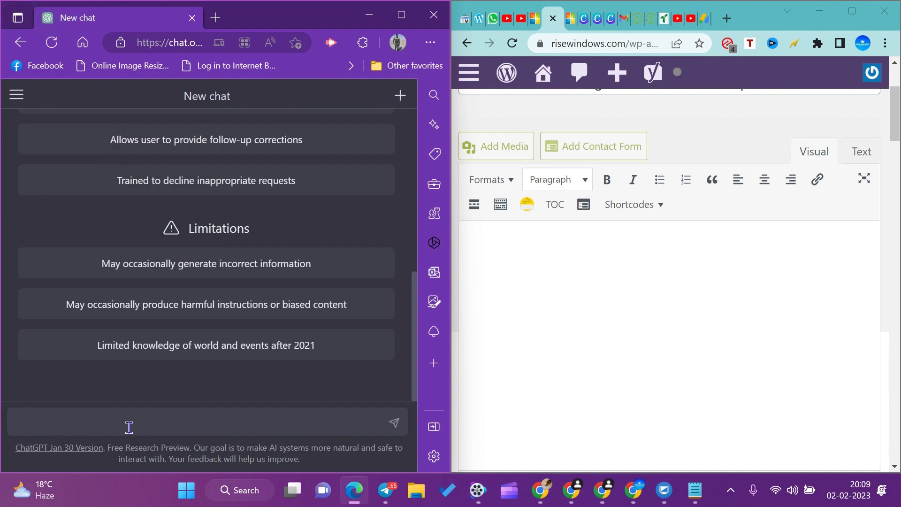
Switch to ChatGPT and submit the prompt: Write a Blog on "How to make a Windows 11 PC 300% Fast?".
left_click(74, 422)
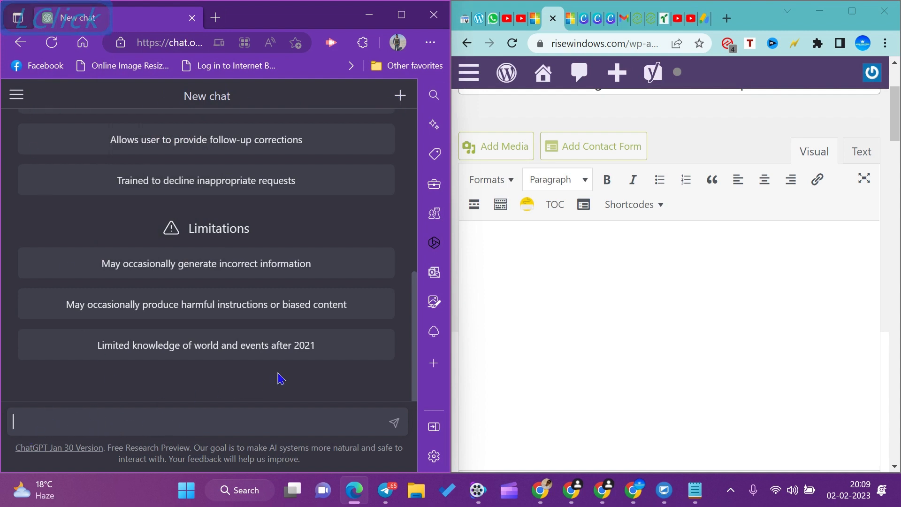
type("Wr")
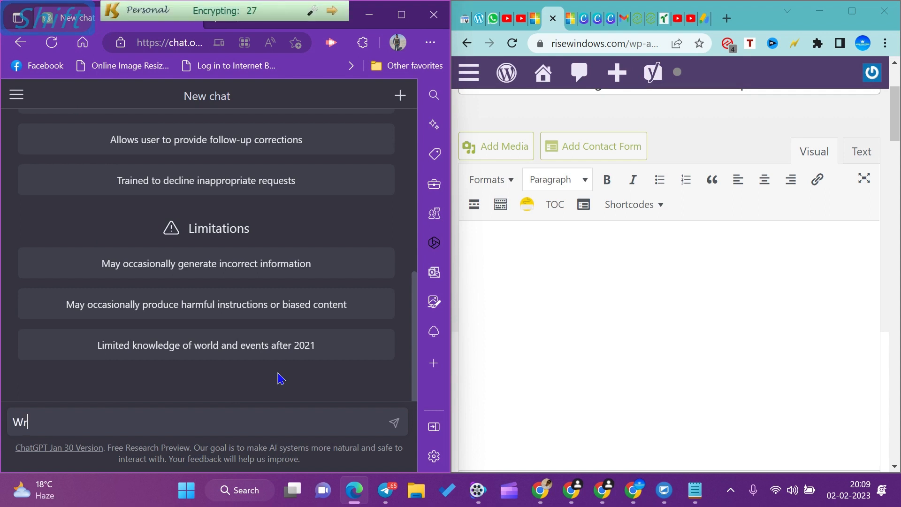
type("ite an")
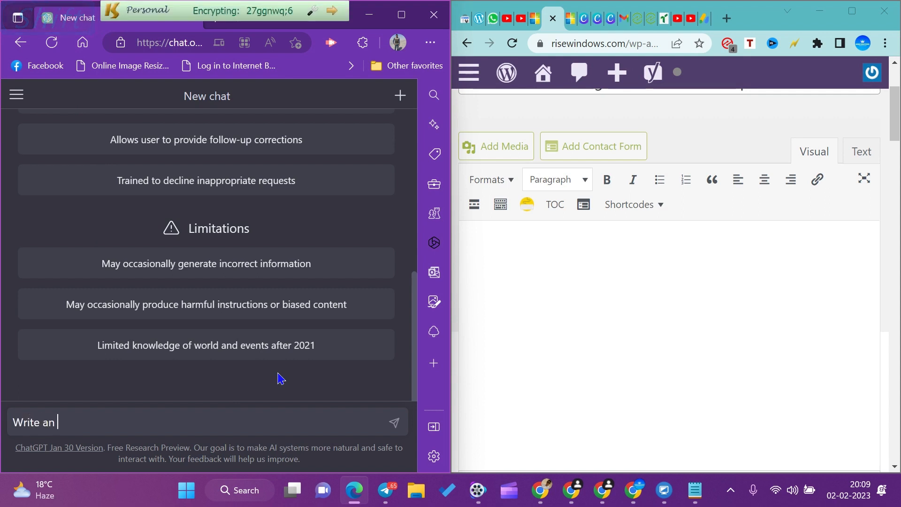
key("BackSpace")
key("BackSpace")
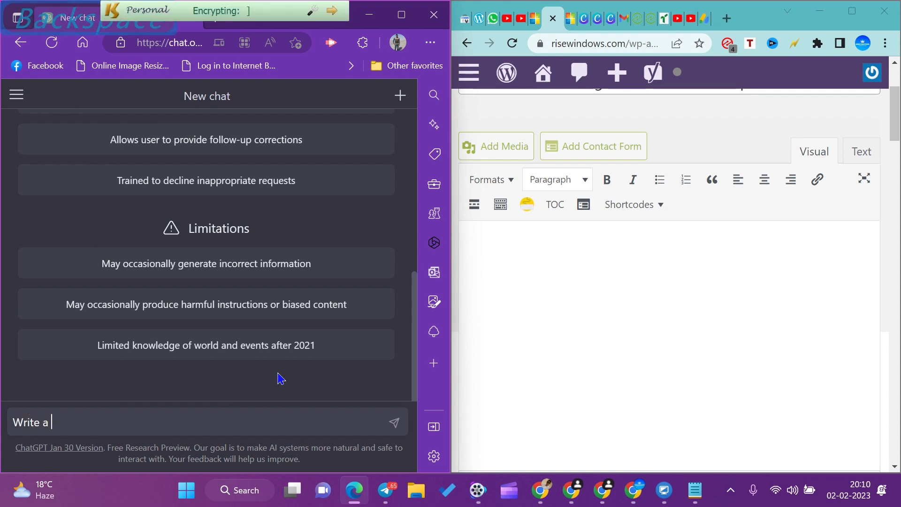
type("Blo")
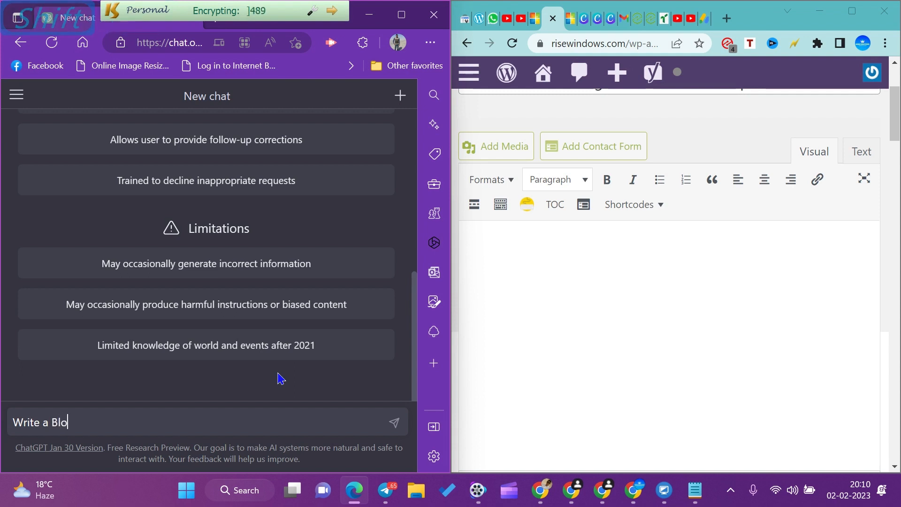
type("g on ")
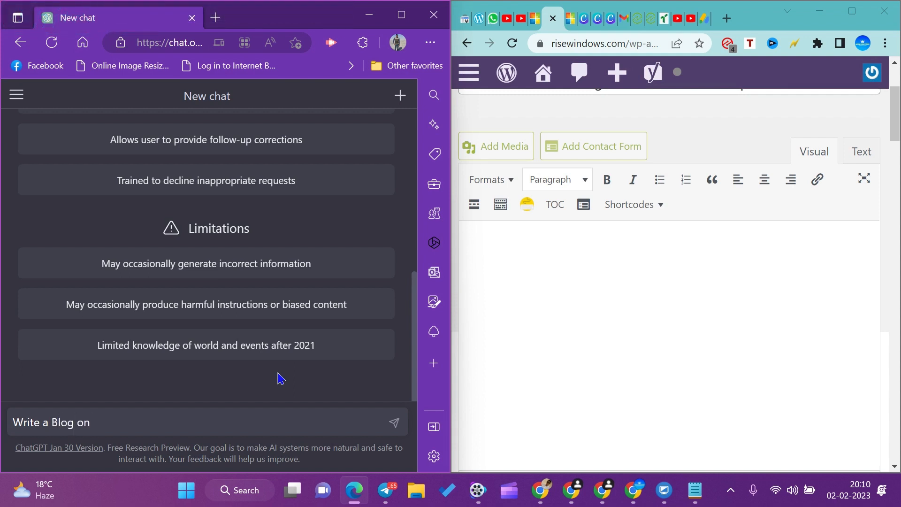
type("\"How to make ")
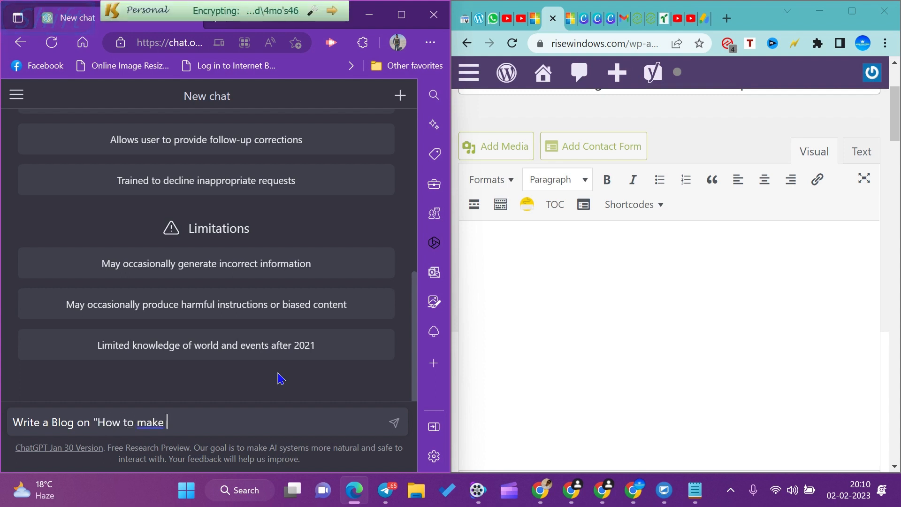
type("a ")
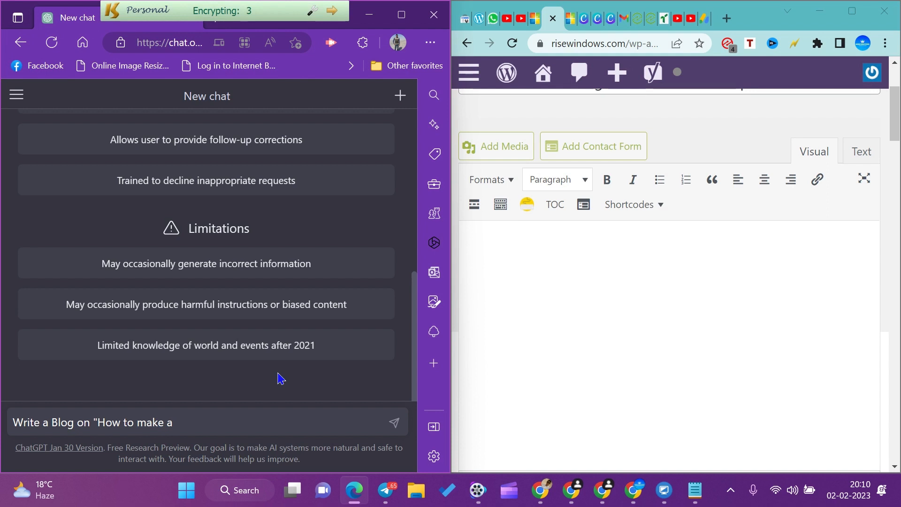
type("Windows P")
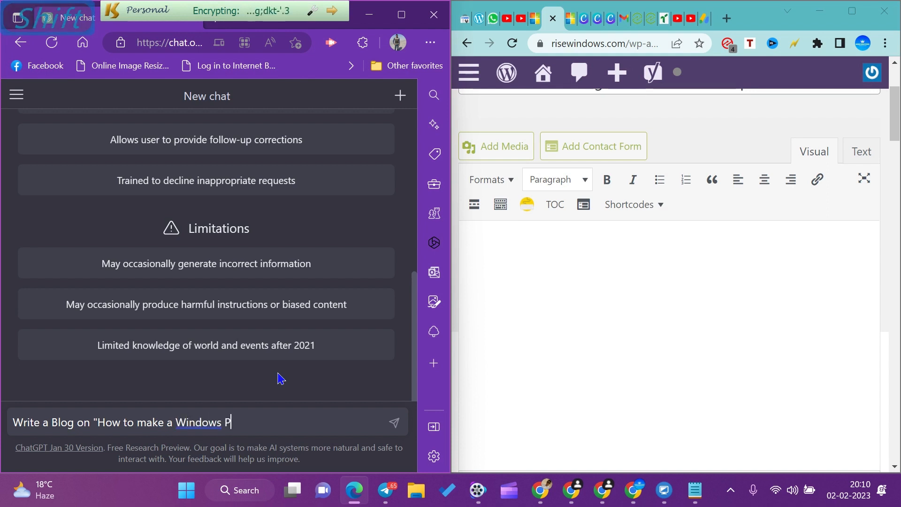
key("BackSpace")
type("11 PC ")
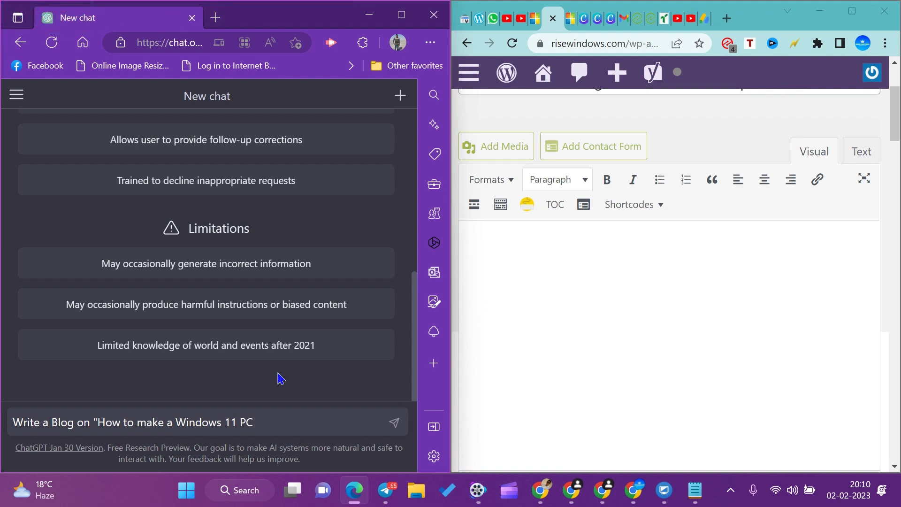
type("3000")
key("BackSpace")
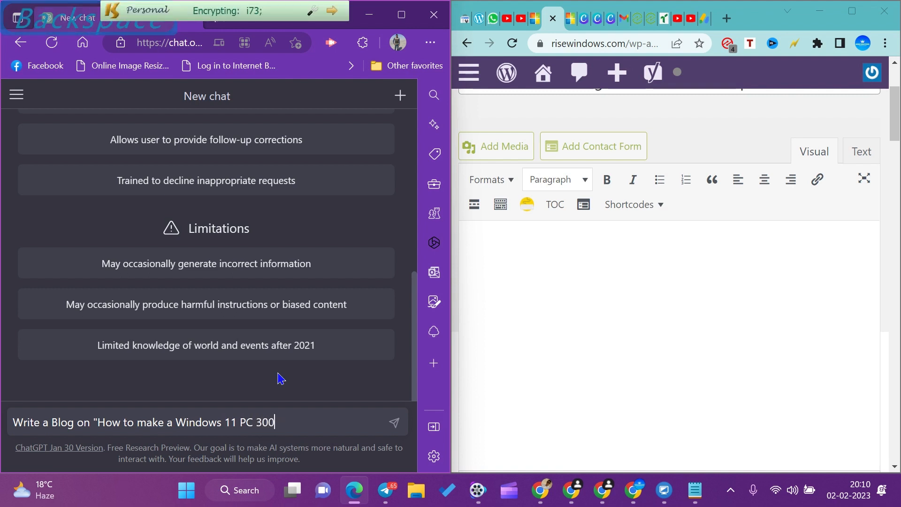
type("% ")
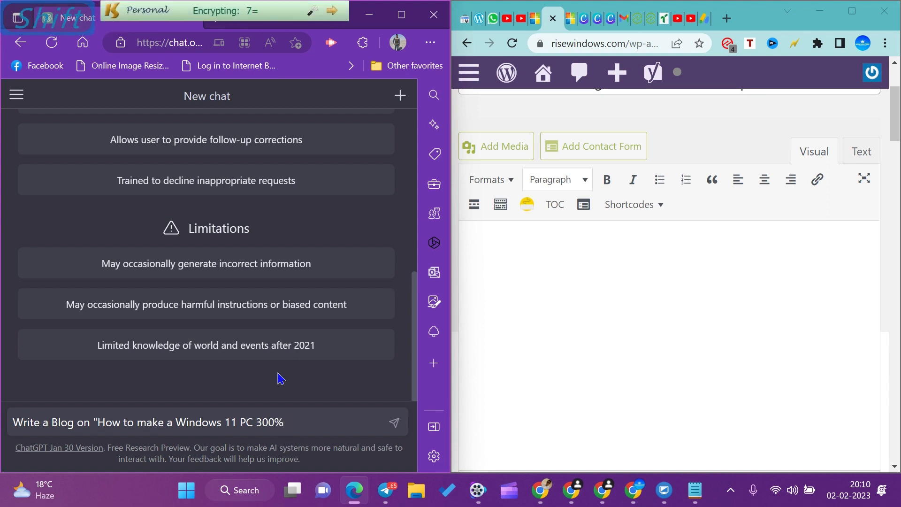
type("Fast")
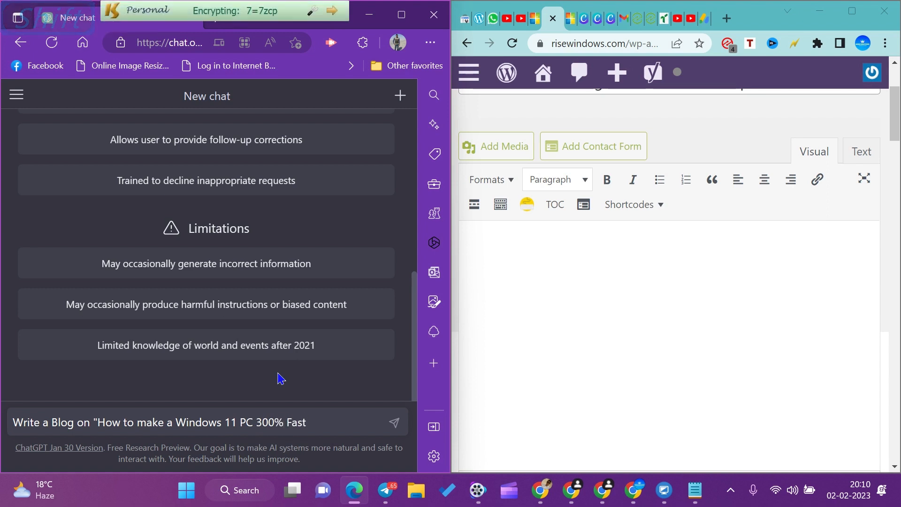
type("?\"")
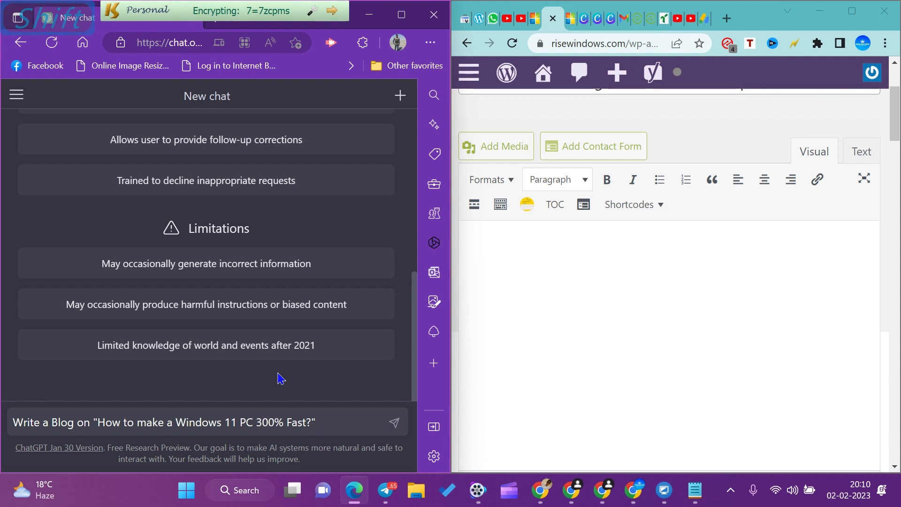
key("shift+Return")
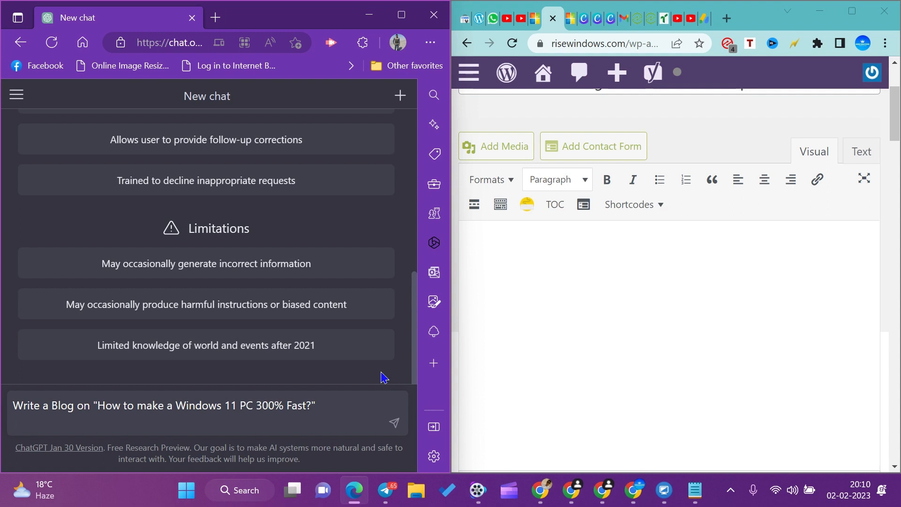
key("Return")
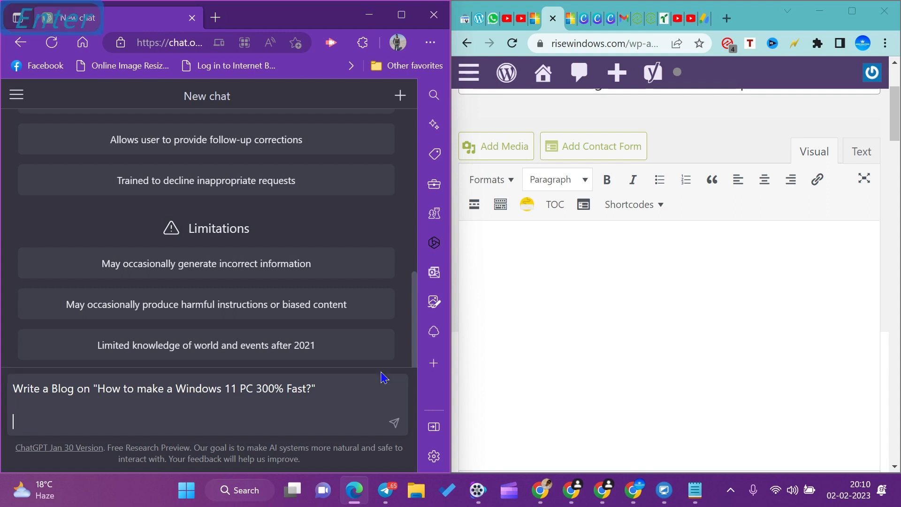
left_click(395, 425)
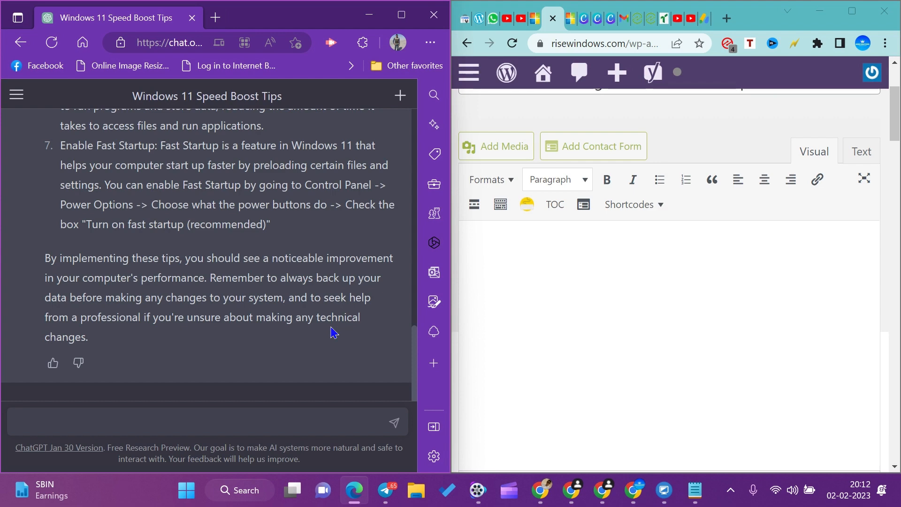
Copy ChatGPT's entire blog answer, from the introduction to the closing paragraph, and paste it into the body of the WordPress post.
left_click_drag(92, 340, 2, 214)
scroll(55, 256, "up", 10)
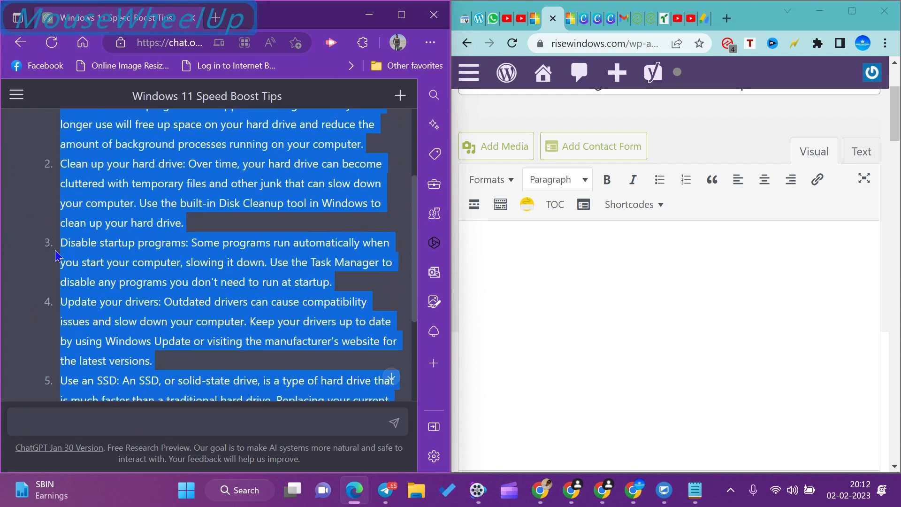
key("ctrl+c")
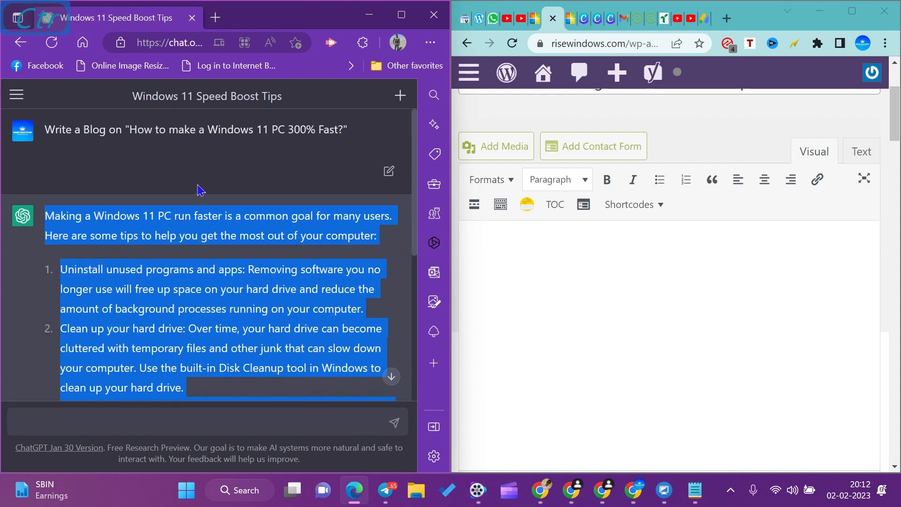
left_click(529, 256)
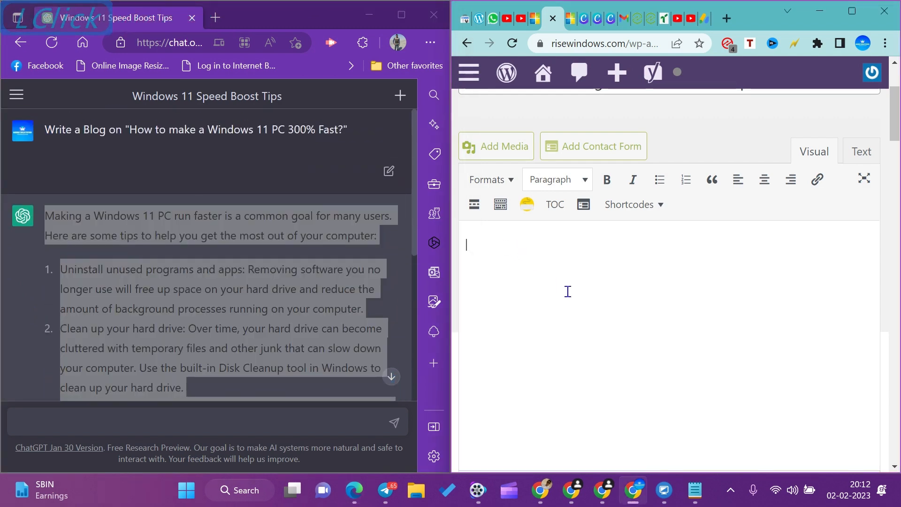
key("ctrl+v")
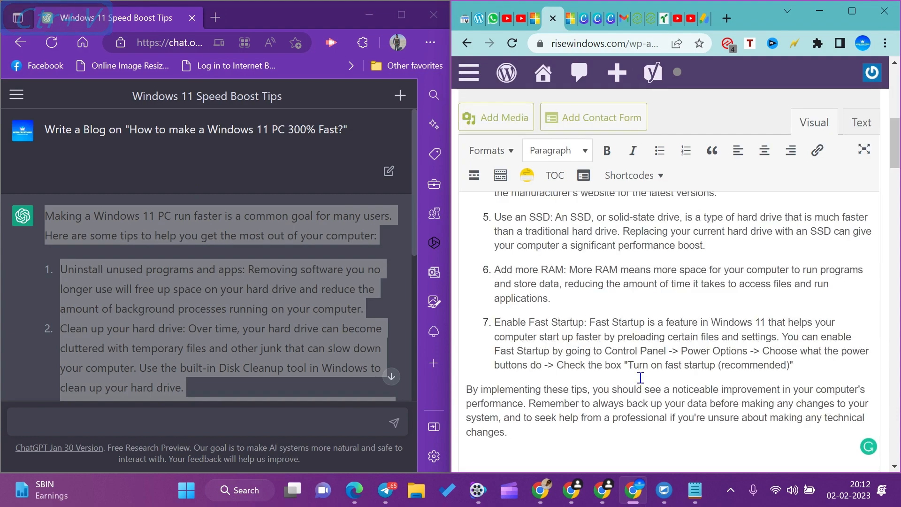
Accept the Grammarly suggestion "number" for the flagged word "amount" in the first tip of the post.
scroll(605, 371, "up", 5)
scroll(591, 338, "up", 3)
scroll(563, 328, "down", 8)
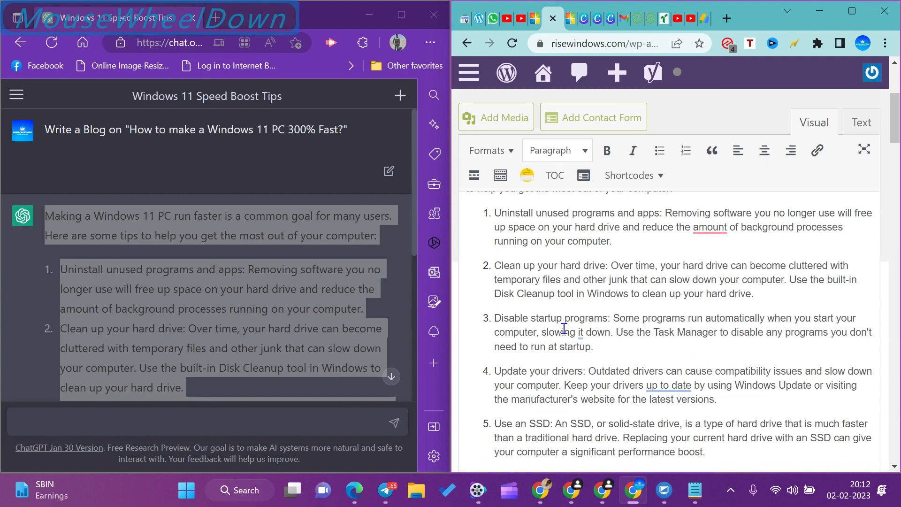
scroll(612, 315, "up", 3)
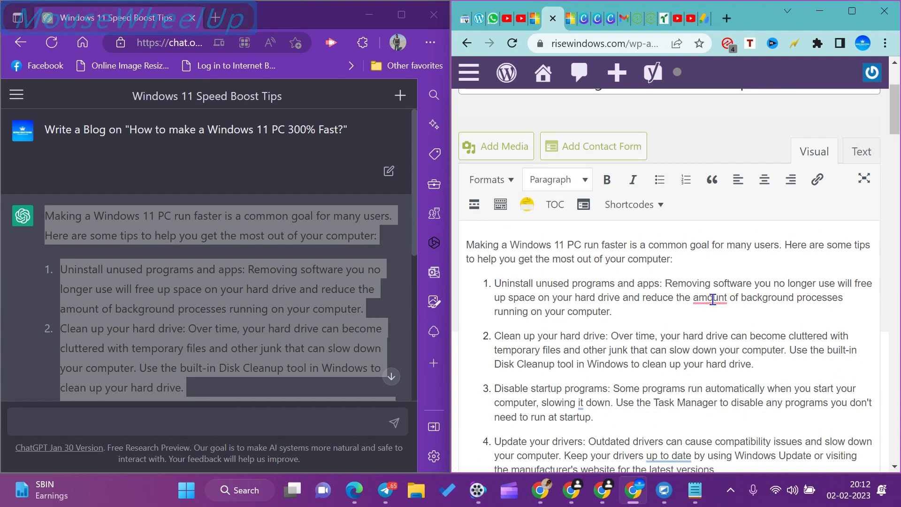
mouse_move(710, 305)
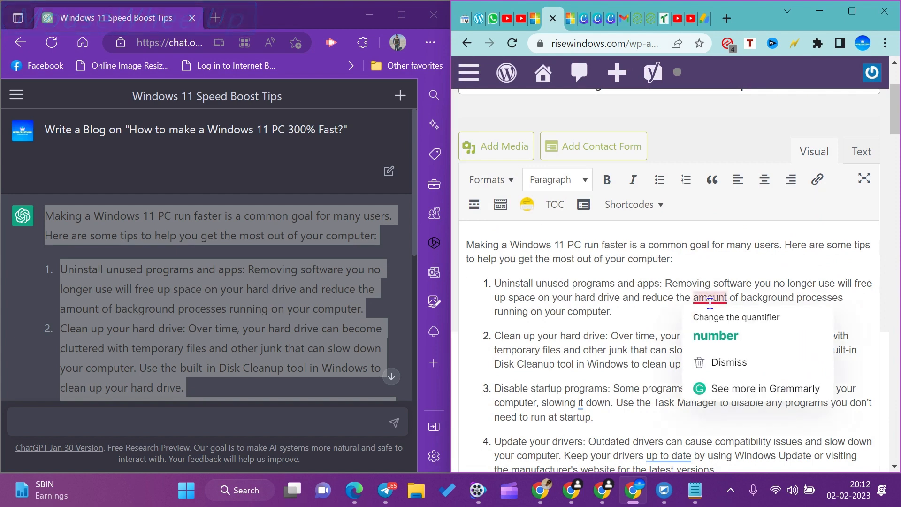
left_click(711, 345)
Accept Grammarly's fixes changing "up to date" to "updated" in tip 4 and removing the flagged words "amount of" in tip 6.
scroll(719, 321, "down", 5)
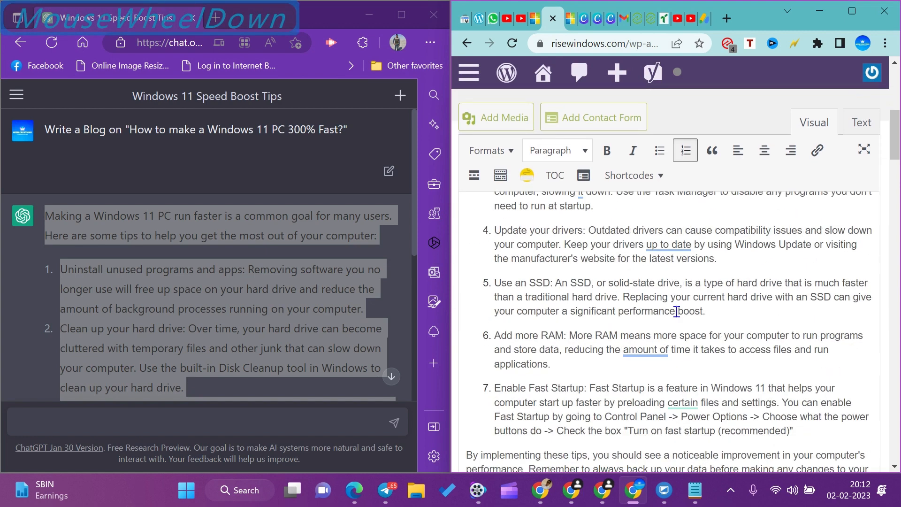
left_click(665, 244)
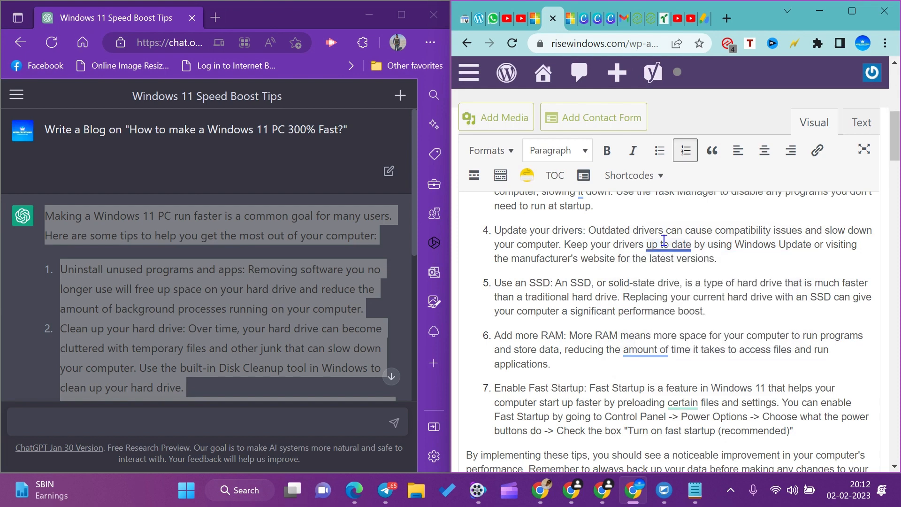
left_click(664, 243)
left_click(667, 282)
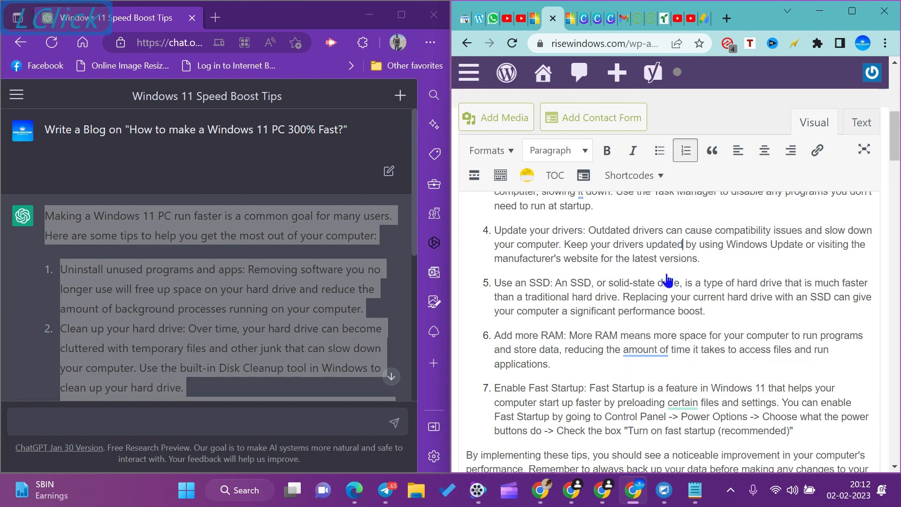
left_click(642, 349)
left_click(646, 392)
Accept the Grammarly suggestion "specific" for the flagged word "certain" in the Enable Fast Startup tip.
scroll(646, 396, "down", 3)
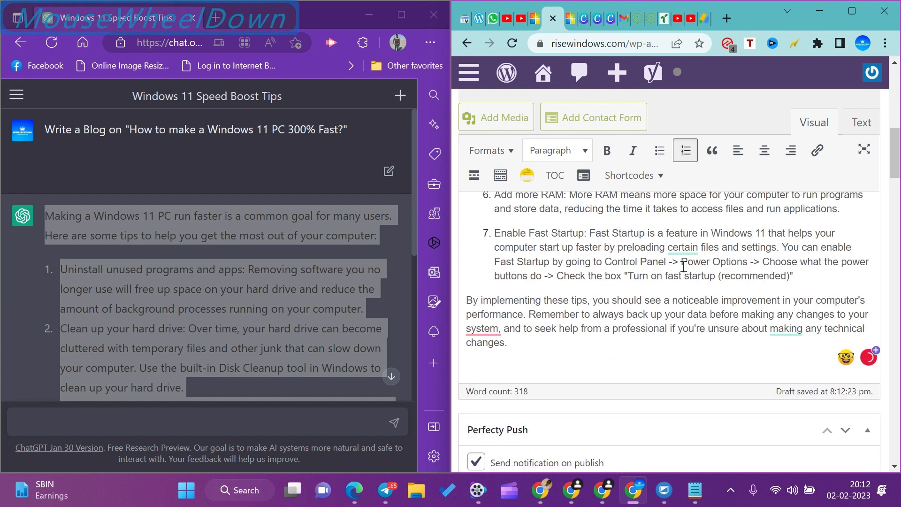
left_click(682, 249)
left_click(690, 286)
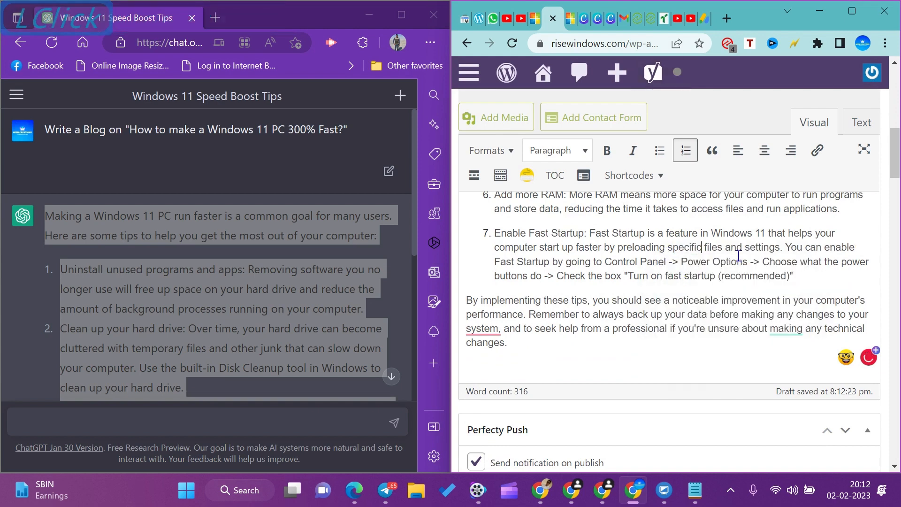
In the closing paragraph, accept Grammarly's removal of the comma after "system" and dismiss its suggestion for "making".
left_click(479, 332)
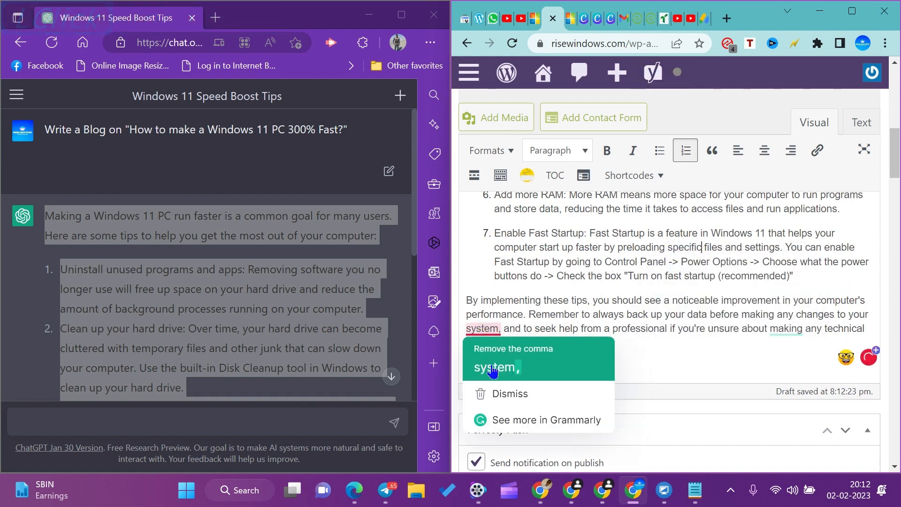
left_click(491, 368)
left_click(782, 328)
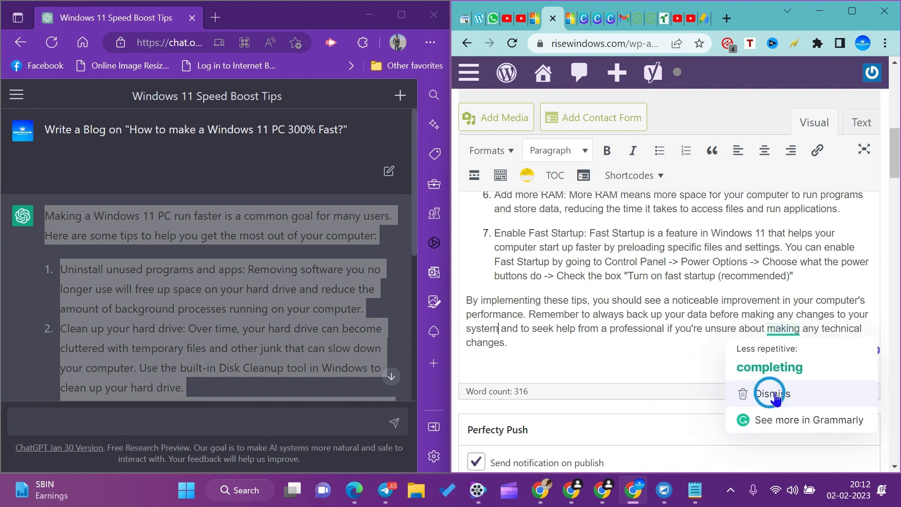
left_click(778, 395)
Copy the heading phrase "Uninstall unused programs and apps" from the first tip of the post.
scroll(582, 344, "down", 2)
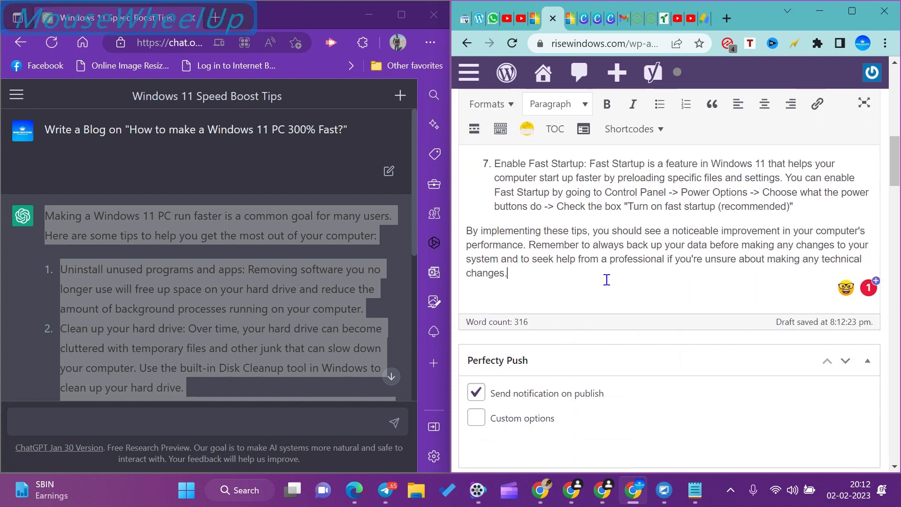
scroll(600, 279, "up", 10)
scroll(587, 290, "down", 4)
scroll(586, 291, "up", 2)
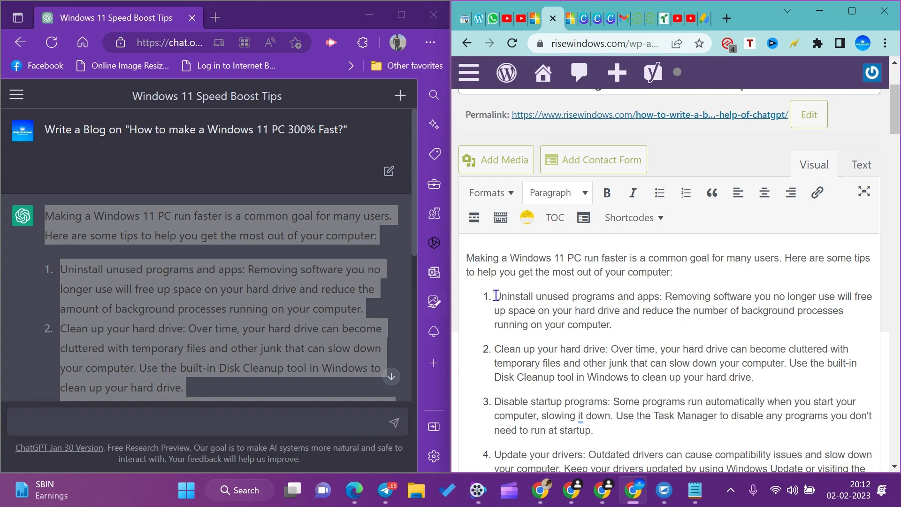
left_click_drag(491, 297, 659, 299)
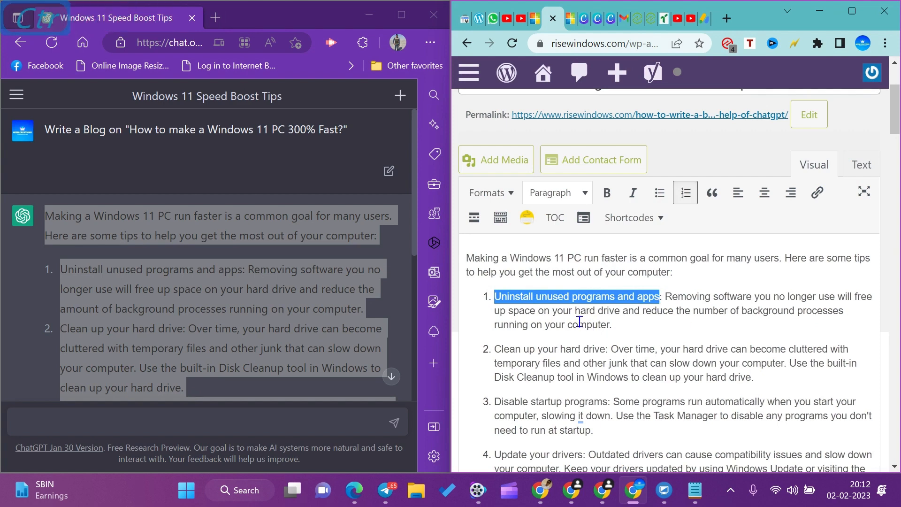
key("ctrl+c")
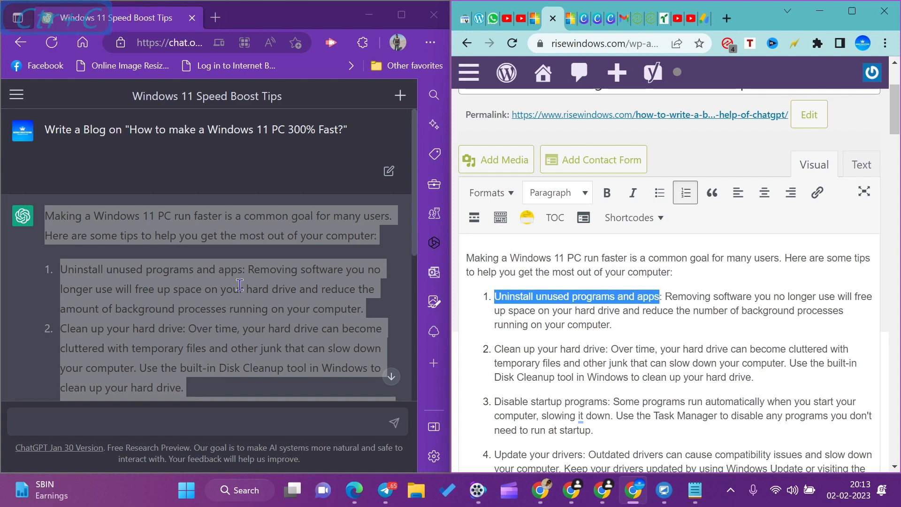
Switch to ChatGPT and submit the prompt "How to Uninstall unused programs and apps from Windows 11?", pasting in the copied phrase.
scroll(179, 201, "down", 10)
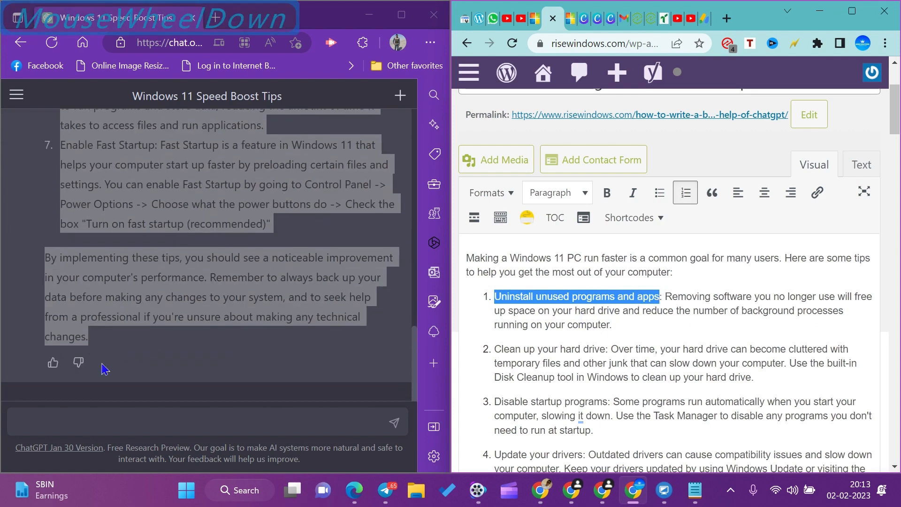
left_click(136, 349)
scroll(136, 349, "down", 2)
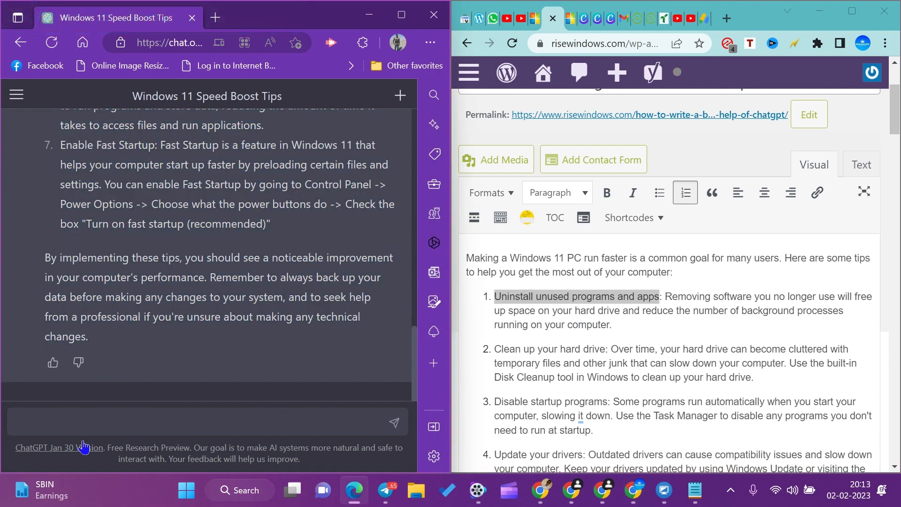
left_click(61, 420)
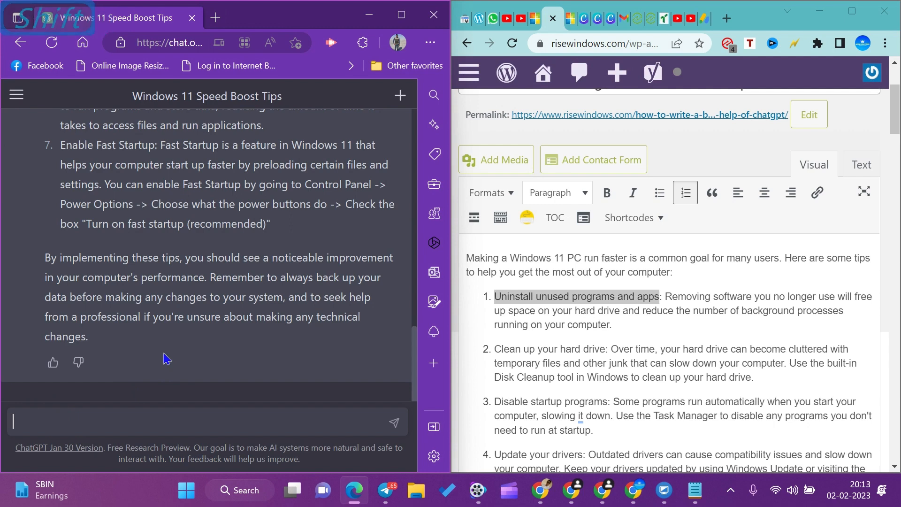
type("How")
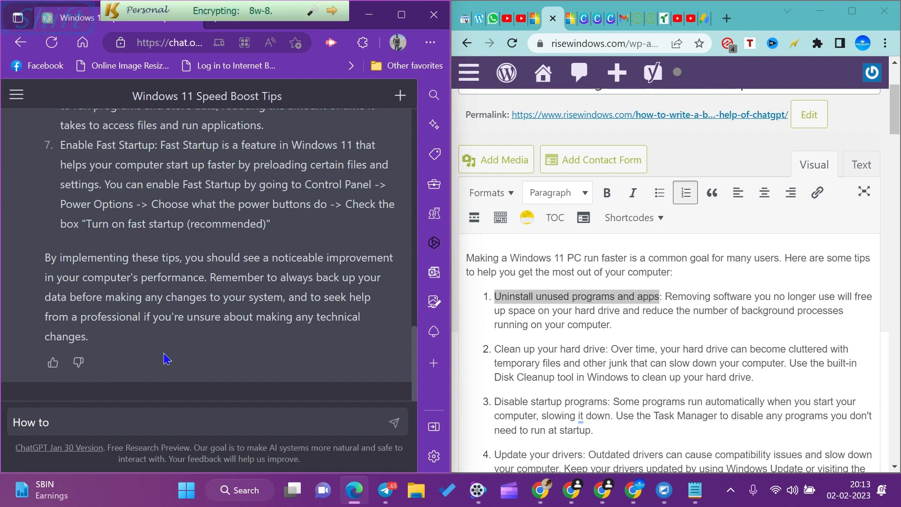
type(" to")
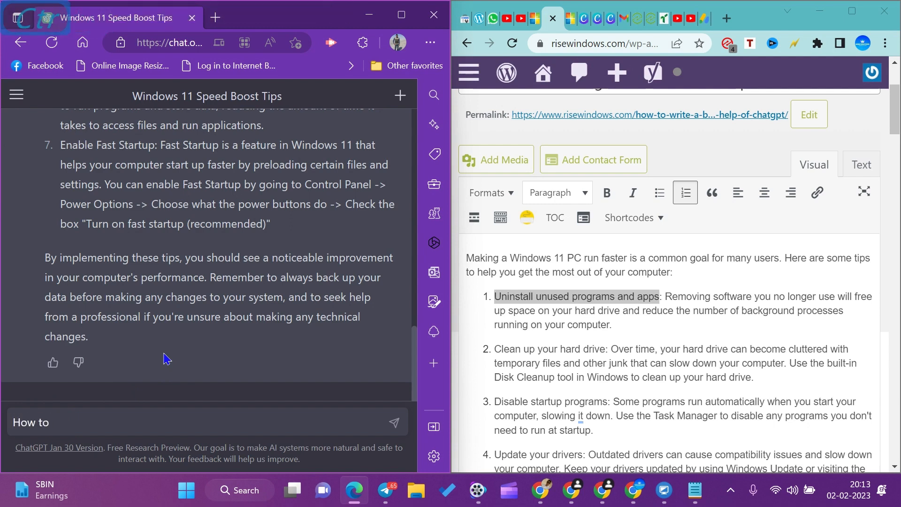
key("ctrl+v")
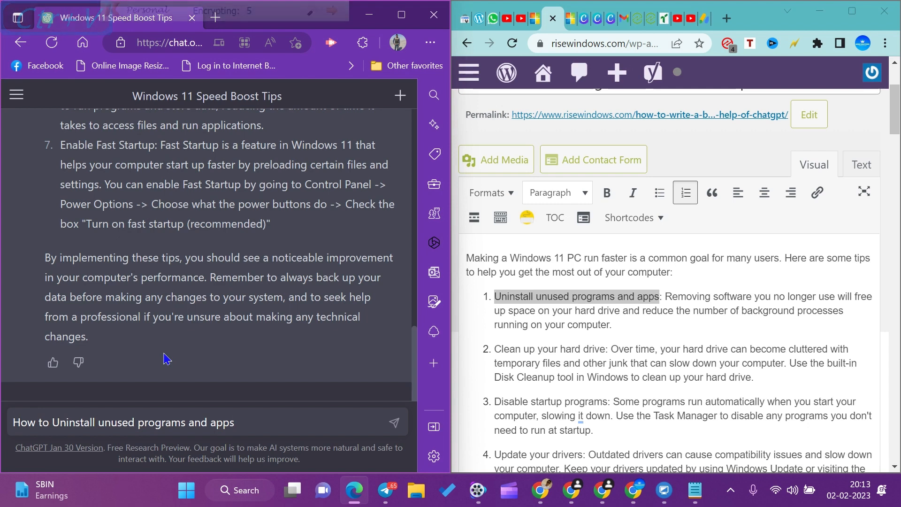
type("from ")
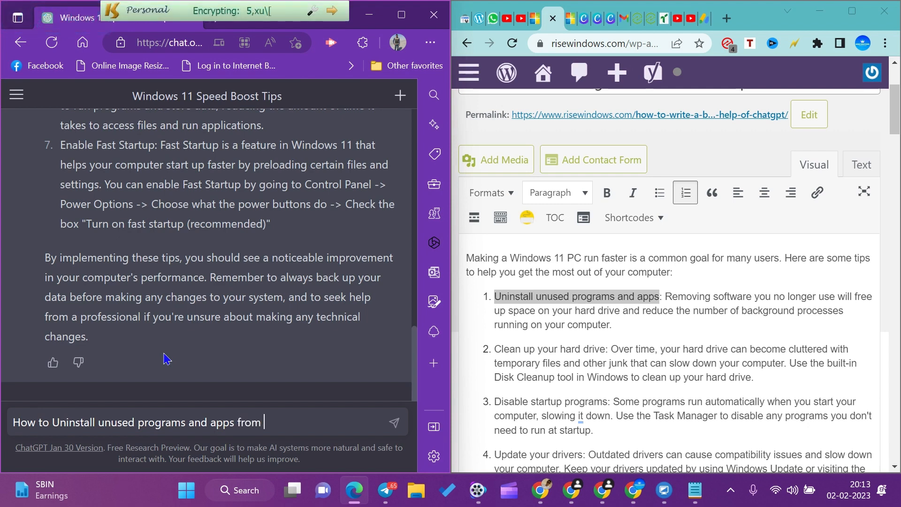
type("Windows 11?")
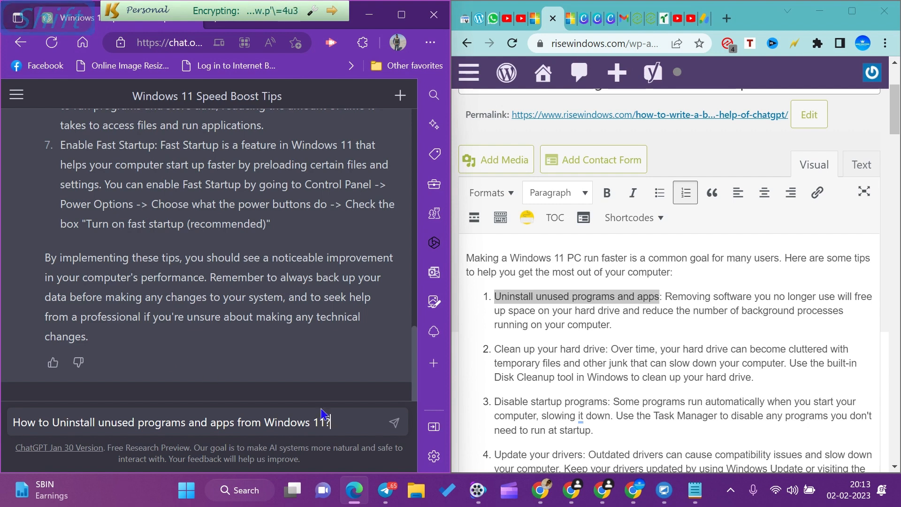
left_click(394, 422)
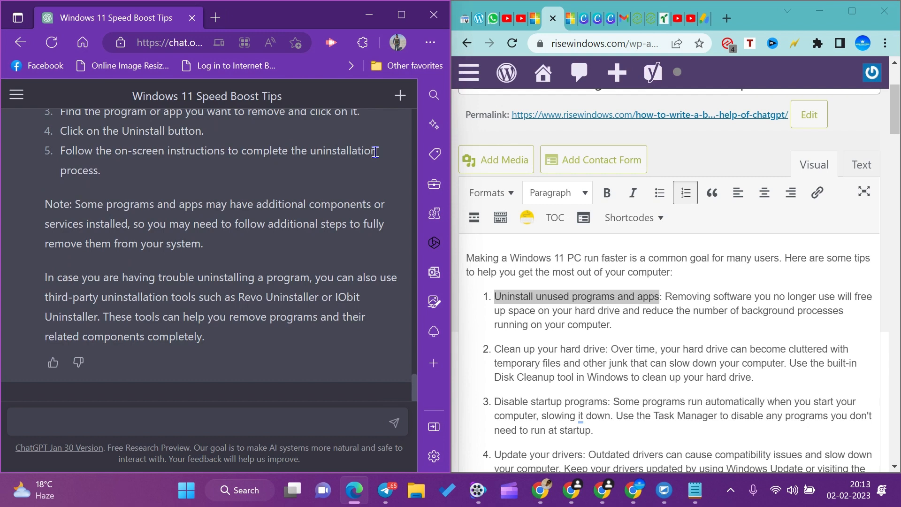
Copy ChatGPT's entire uninstall answer and paste it on a new line between tip 7 and the closing paragraph of the WordPress post.
scroll(290, 197, "up", 3)
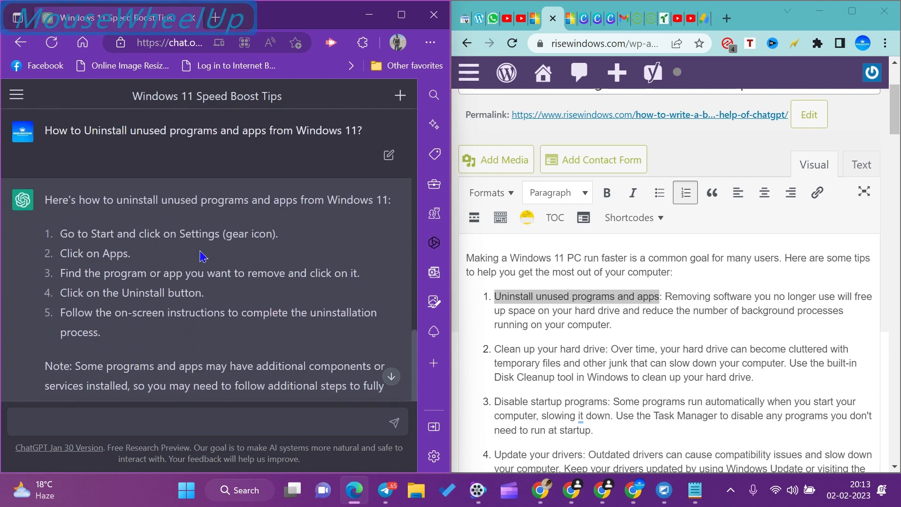
scroll(202, 263, "down", 3)
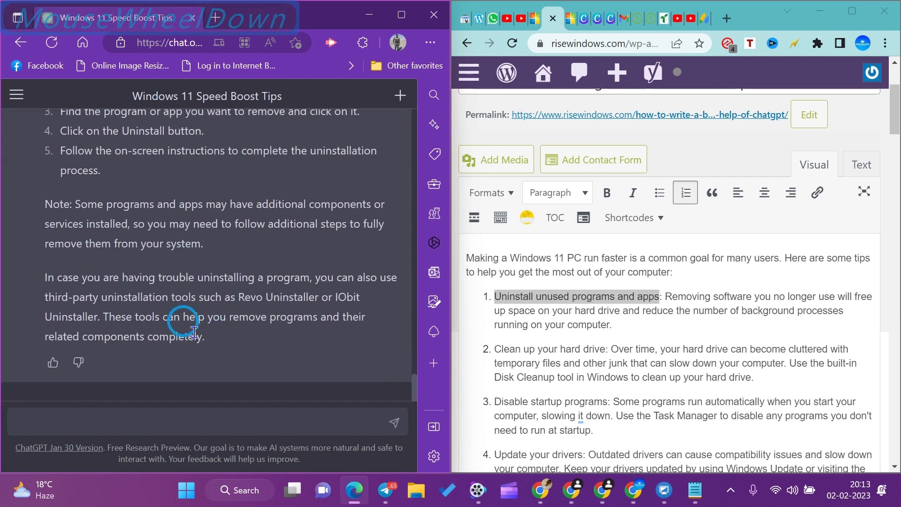
left_click_drag(180, 321, 28, 246)
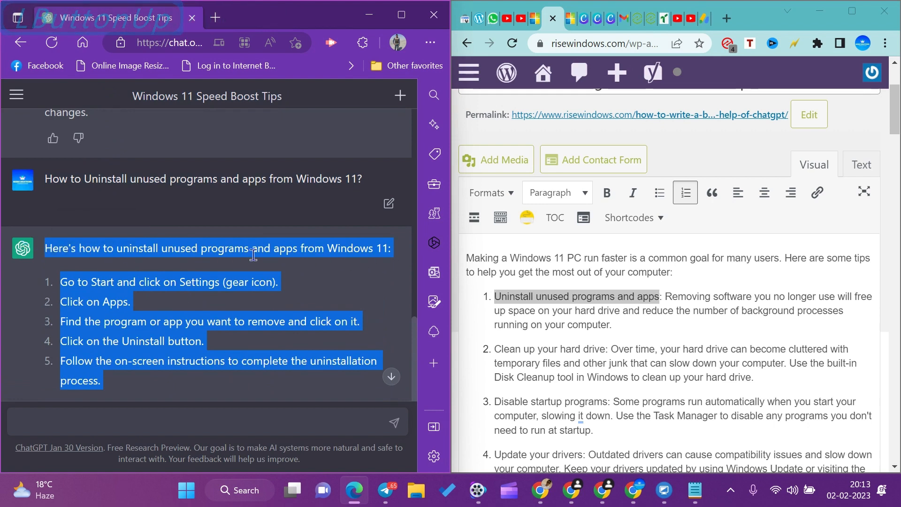
key("ctrl+c")
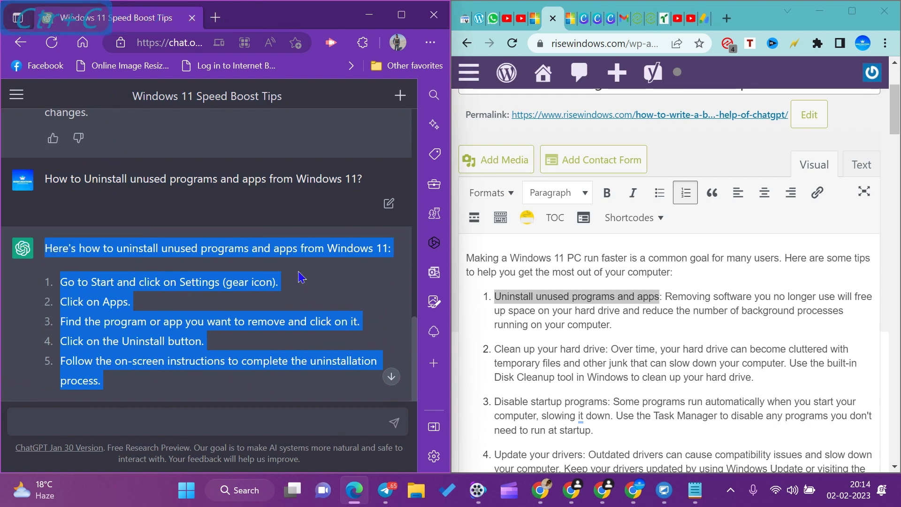
scroll(632, 332, "down", 10)
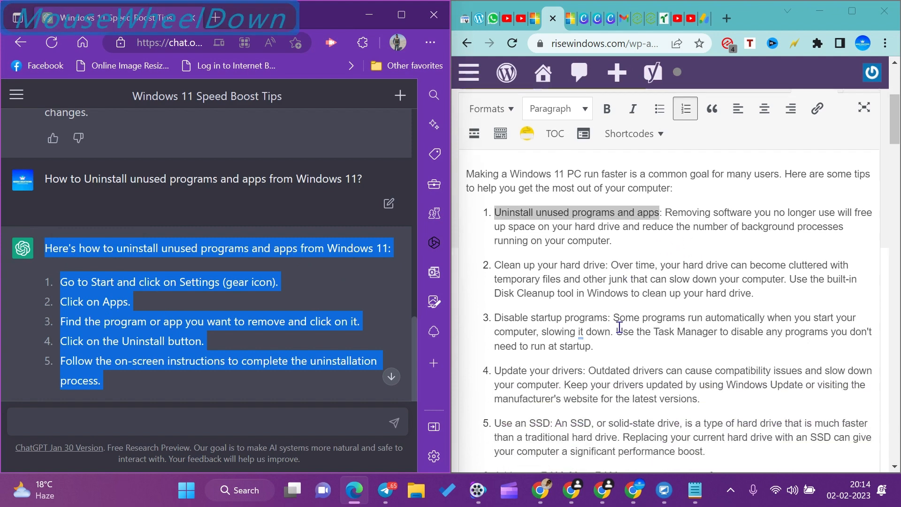
scroll(538, 281, "up", 5)
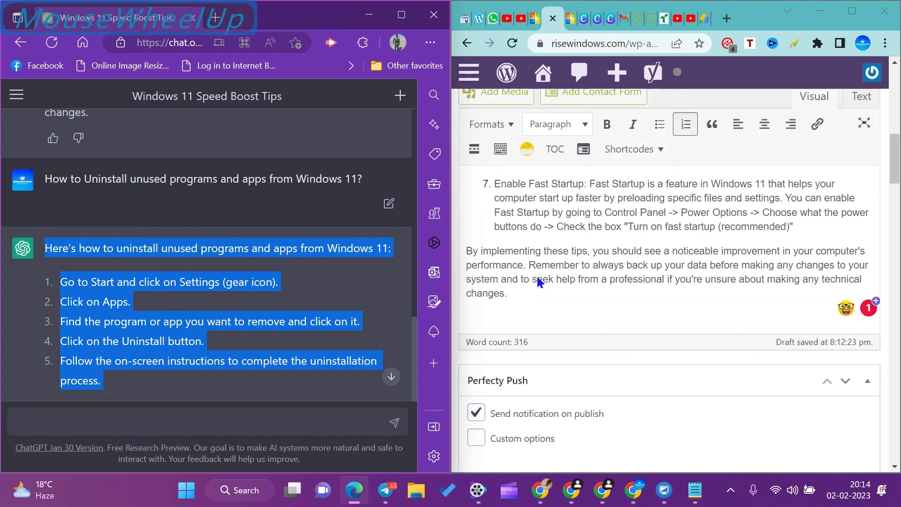
left_click(812, 287)
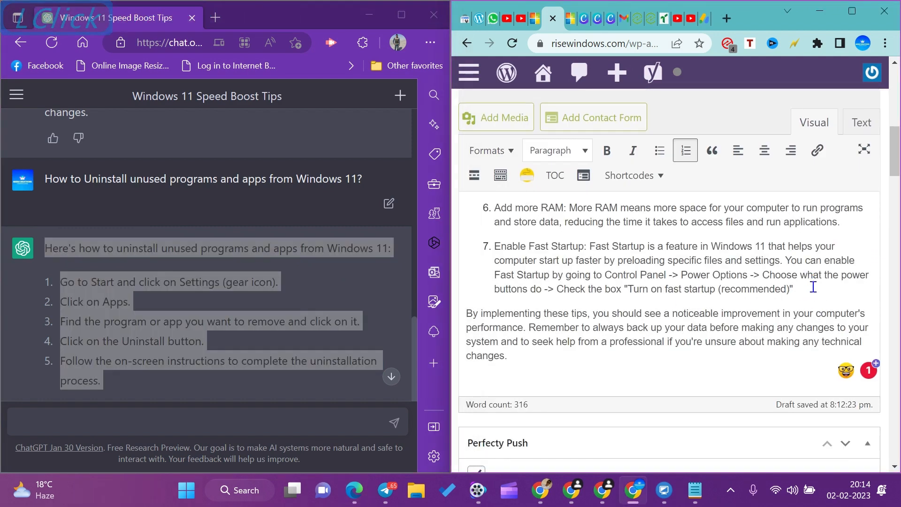
key("Return")
key("Return")
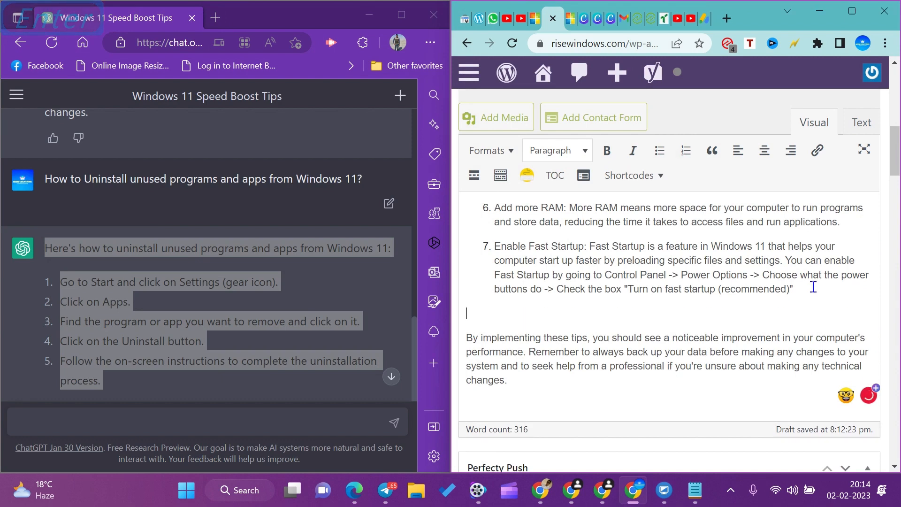
key("ctrl+v")
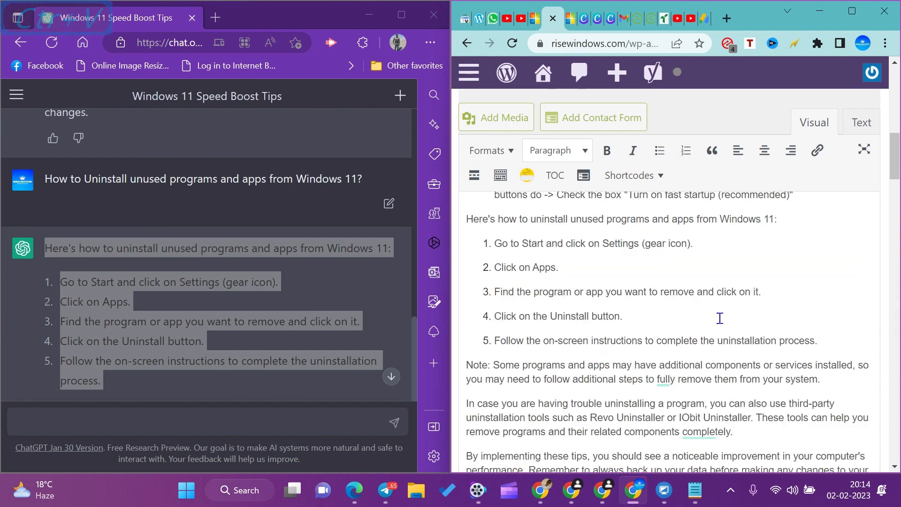
Accept the Grammarly suggestion "If" for the flagged words "In case" in the paragraph about trouble uninstalling a program.
scroll(665, 405, "up", 3)
scroll(797, 385, "down", 8)
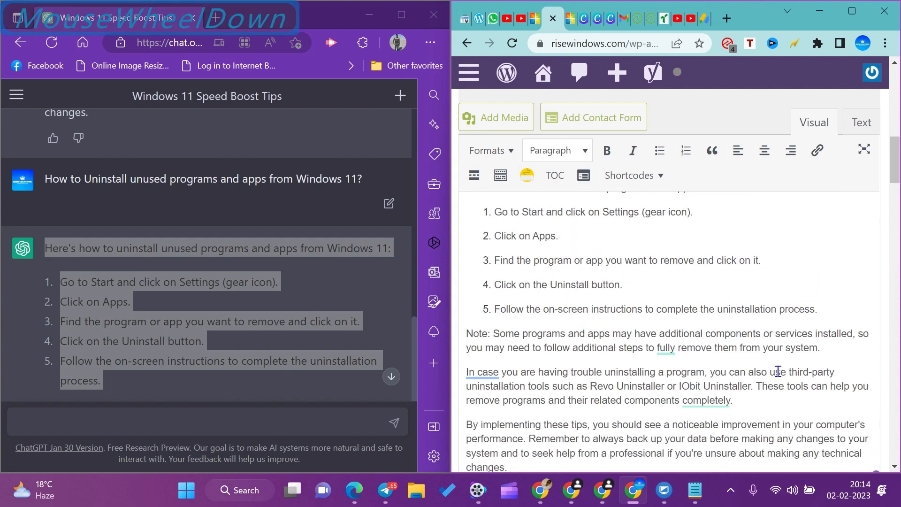
scroll(569, 312, "up", 4)
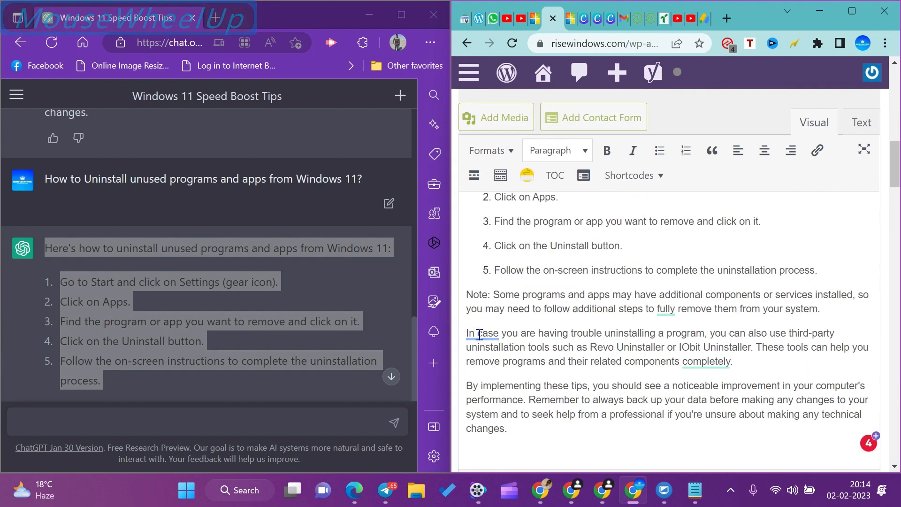
mouse_move(482, 337)
left_click(480, 362)
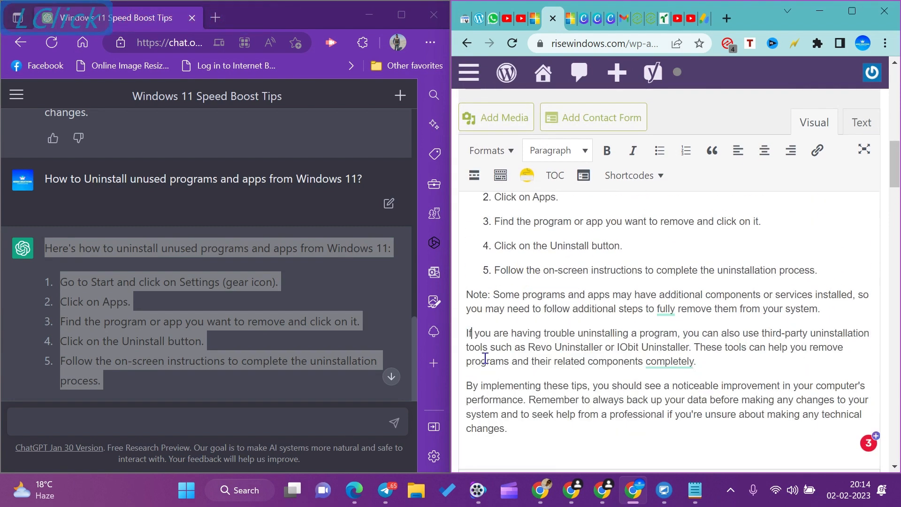
Apply Grammarly's suggestions so the uninstall note reads "remove them entirely" and the troubleshooting paragraph ends with "altogether".
mouse_move(666, 312)
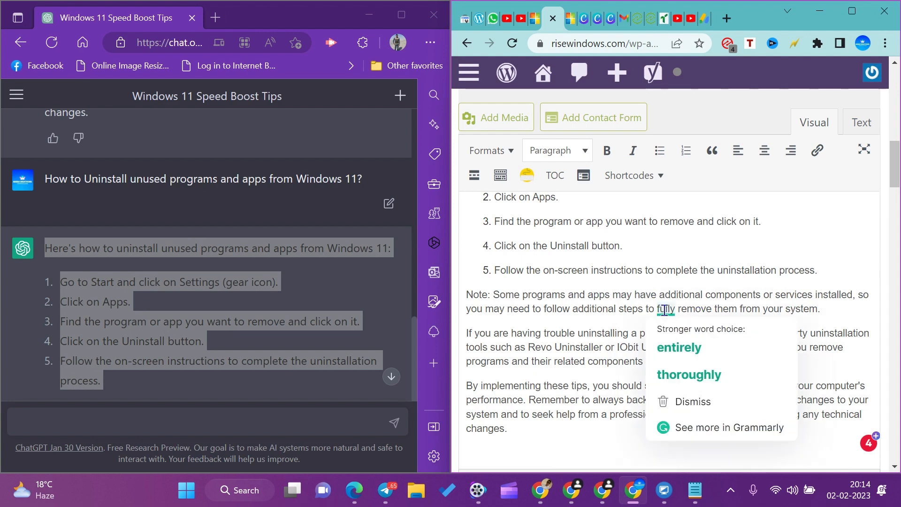
left_click(666, 347)
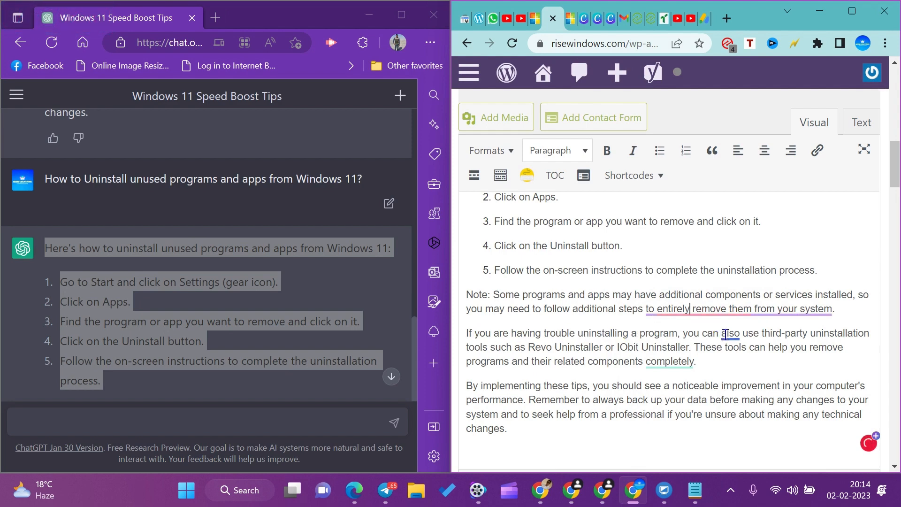
mouse_move(730, 335)
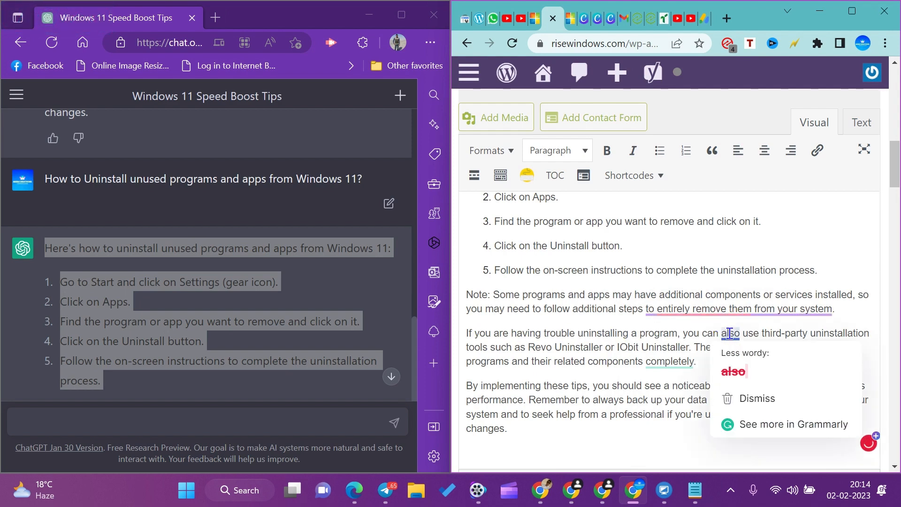
left_click(736, 372)
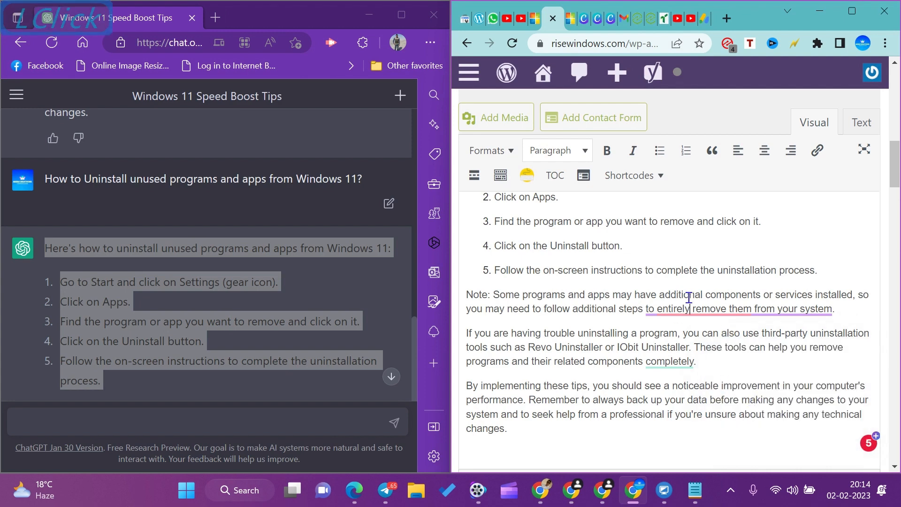
mouse_move(688, 309)
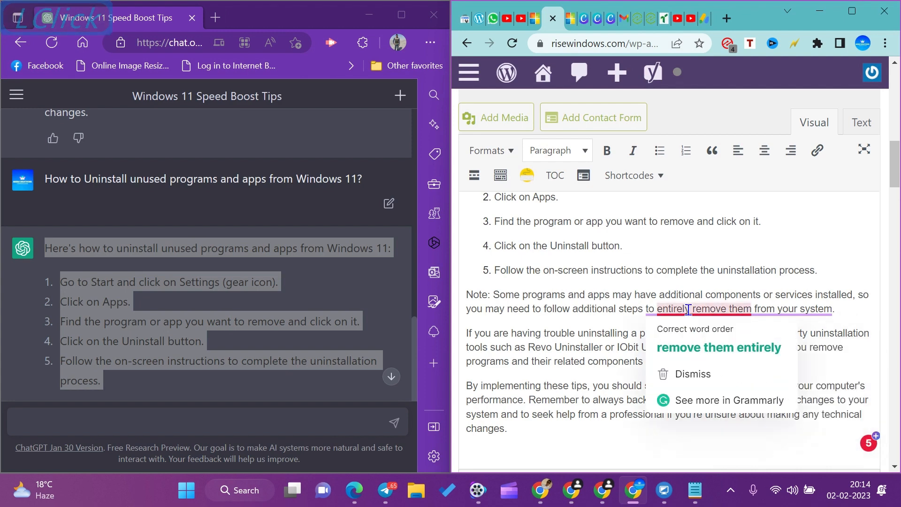
left_click(694, 355)
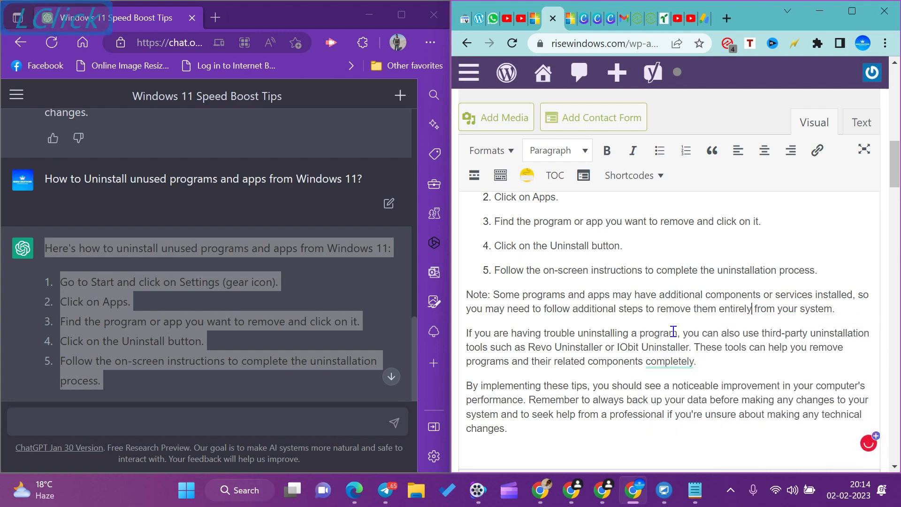
mouse_move(661, 363)
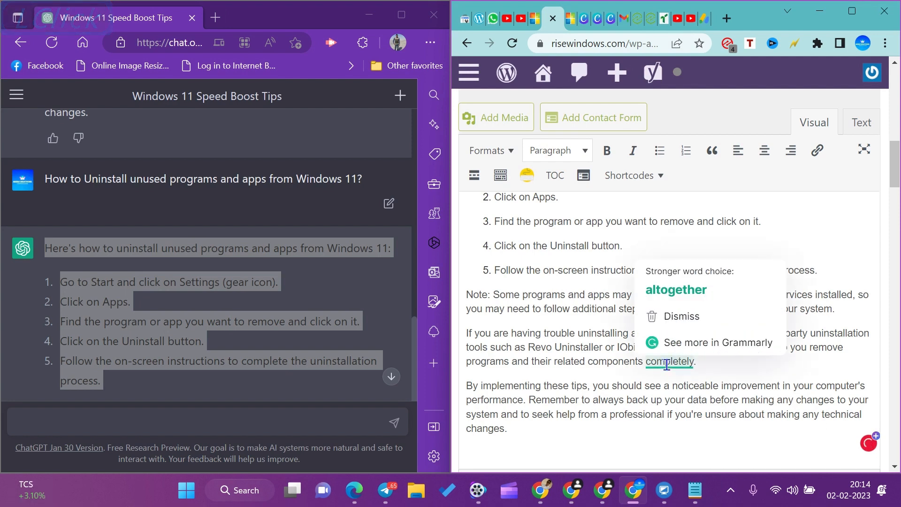
left_click(672, 294)
Insert two blank lines between the third-party uninstaller paragraph and the closing paragraph of the post.
scroll(651, 339, "down", 3)
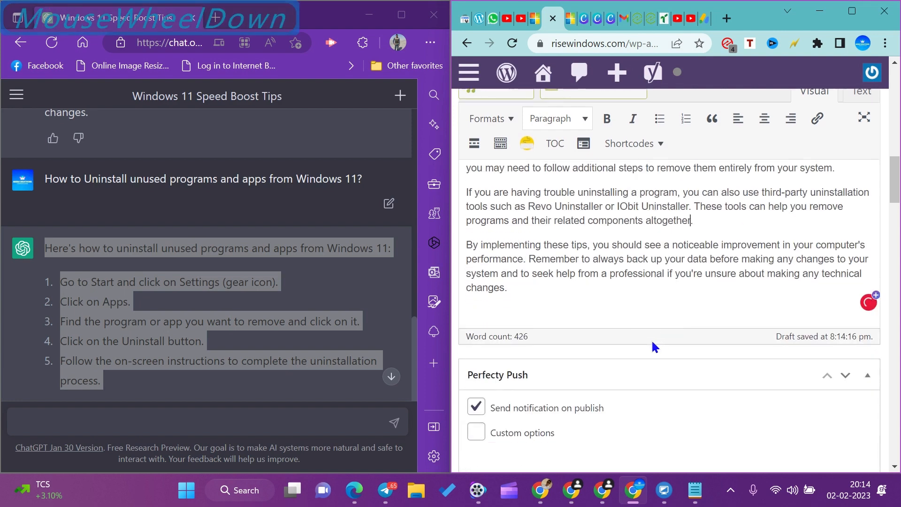
scroll(594, 336, "up", 2)
scroll(594, 336, "up", 2)
scroll(538, 340, "down", 2)
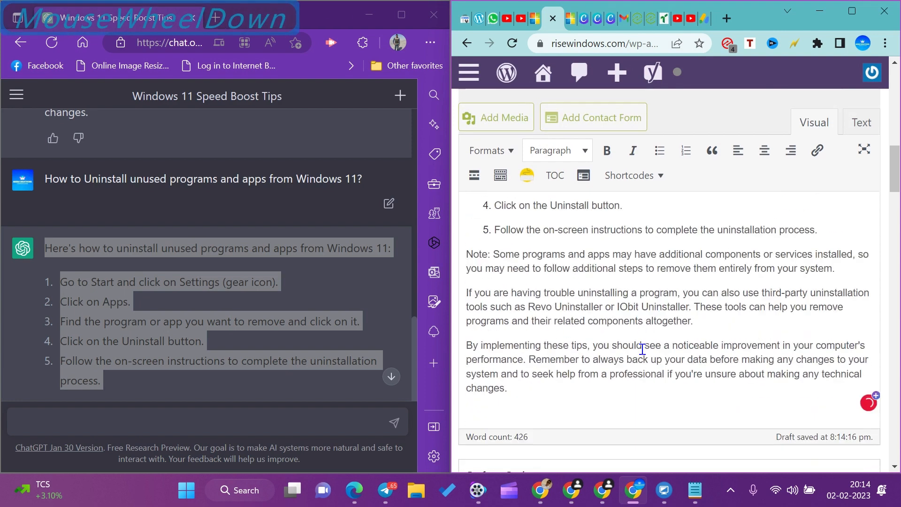
left_click(709, 295)
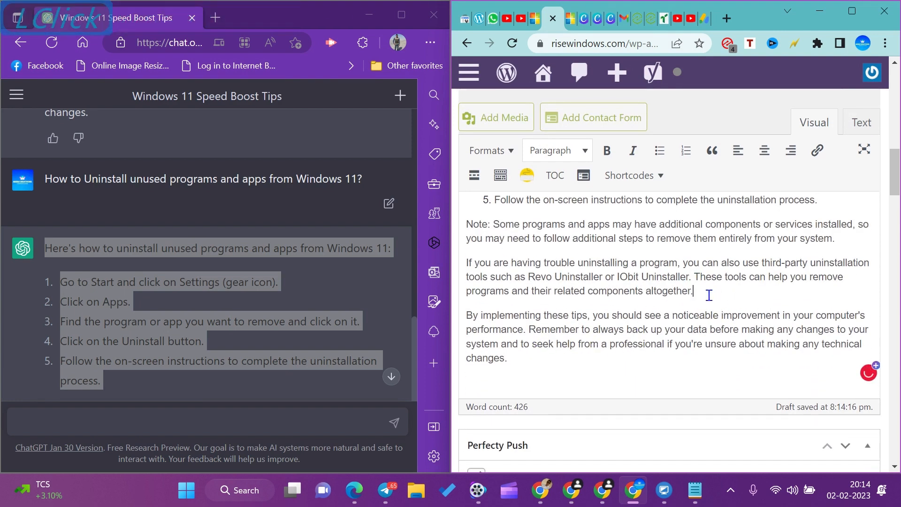
key("Return")
key("Return")
Dismiss Grammarly's "Less wordy" suggestion for the word "it" in the third tip about startup programs.
scroll(657, 314, "up", 10)
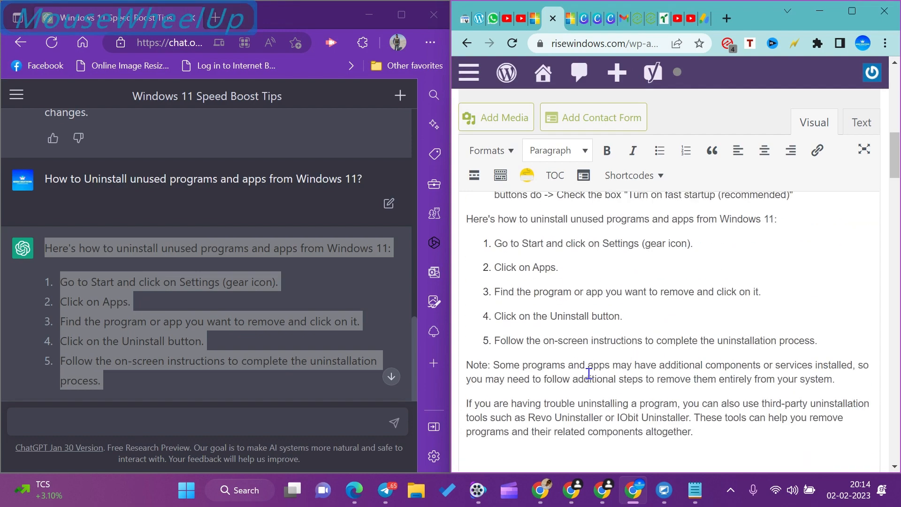
scroll(611, 325, "down", 4)
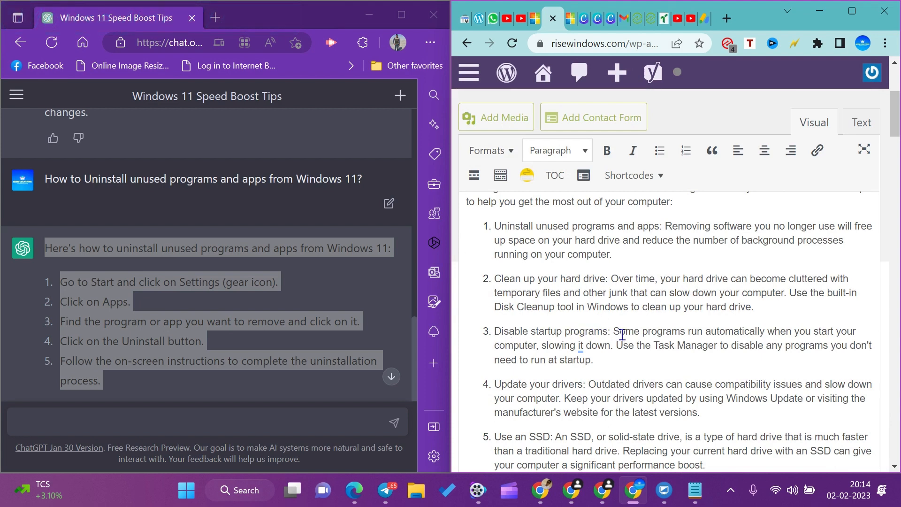
mouse_move(583, 348)
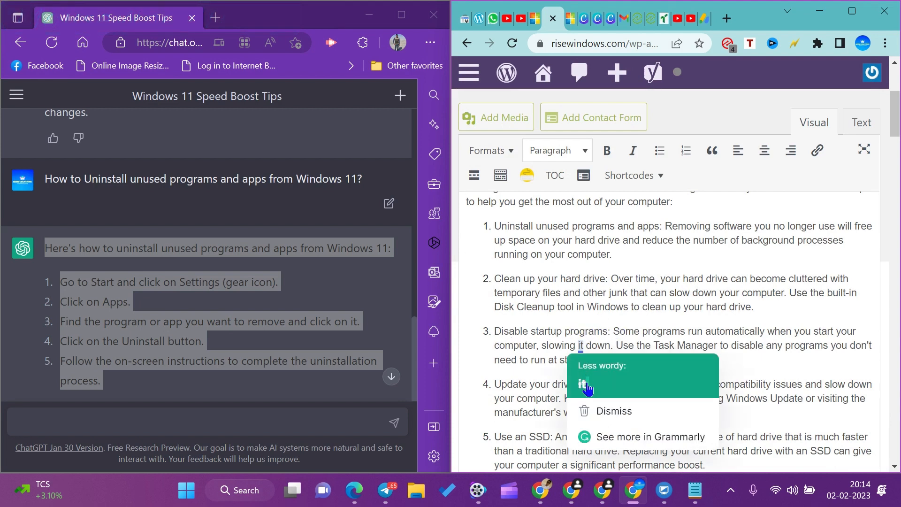
left_click(609, 413)
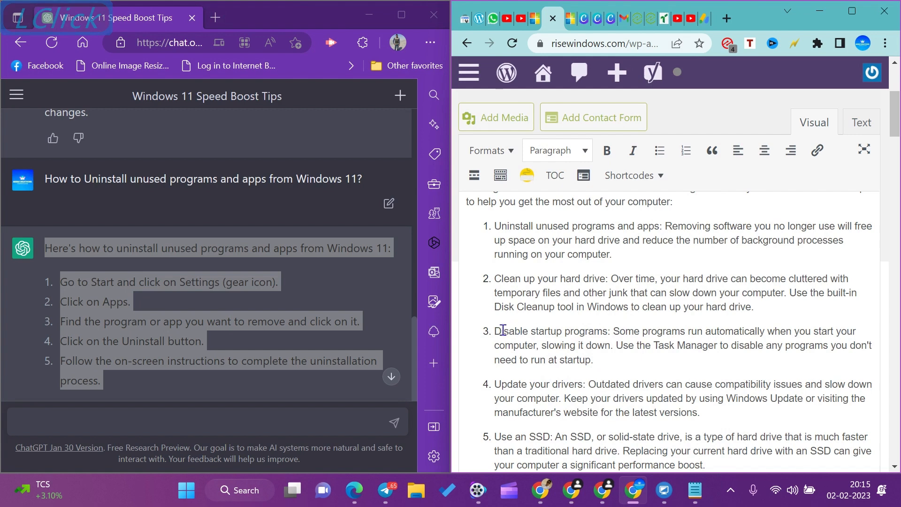
Copy "Disable startup programs" from the third tip and submit the prompt "How to Disable startup programs on Windows 11?" in ChatGPT.
left_click_drag(494, 331, 608, 330)
key("ctrl+c")
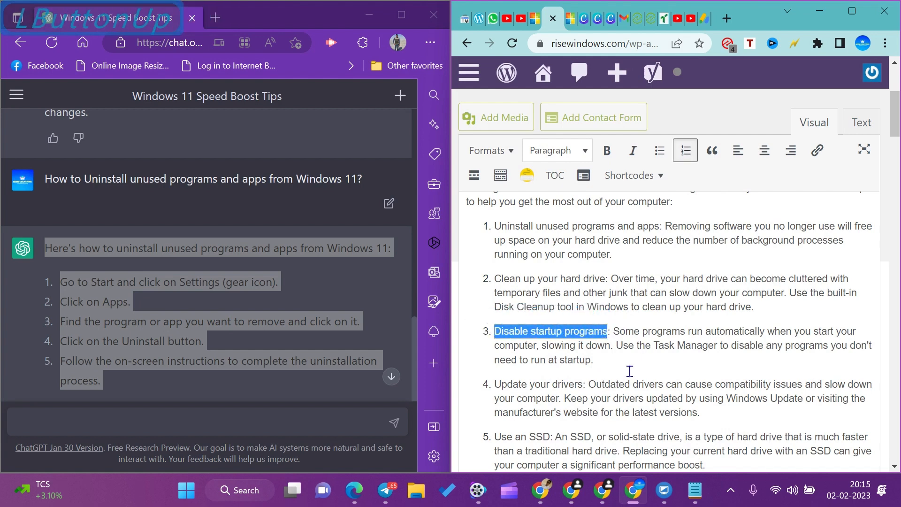
scroll(116, 338, "down", 5)
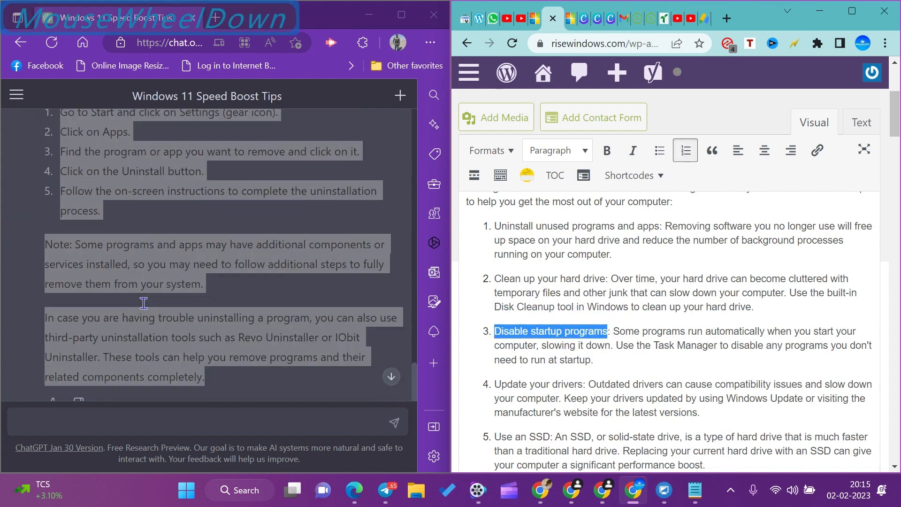
left_click(90, 417)
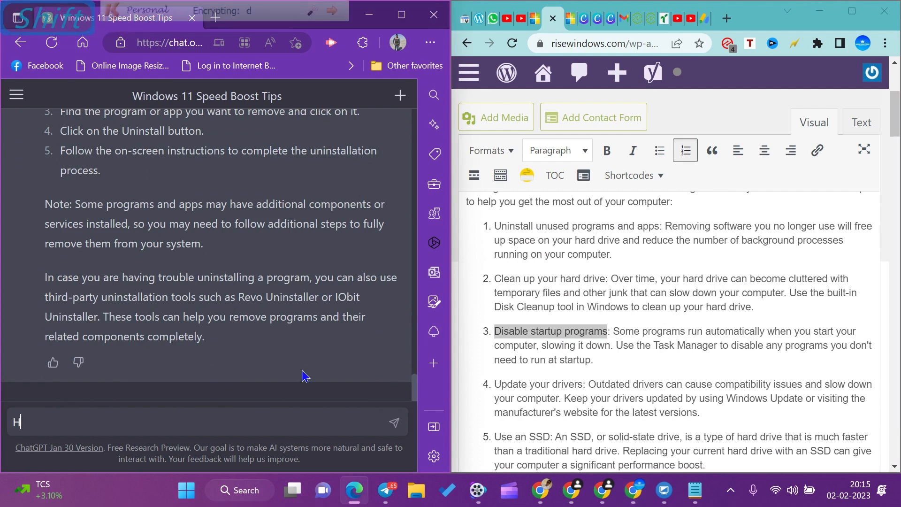
type("How to")
key("ctrl+v")
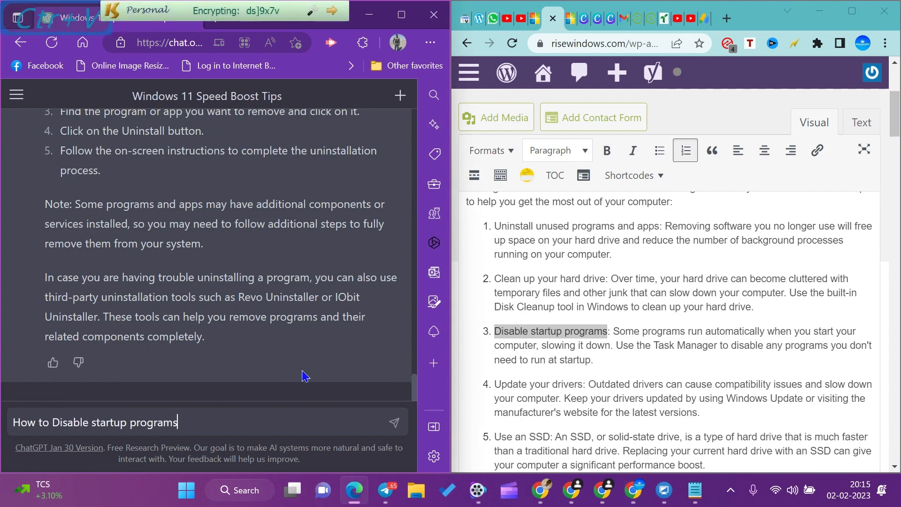
type("on Window")
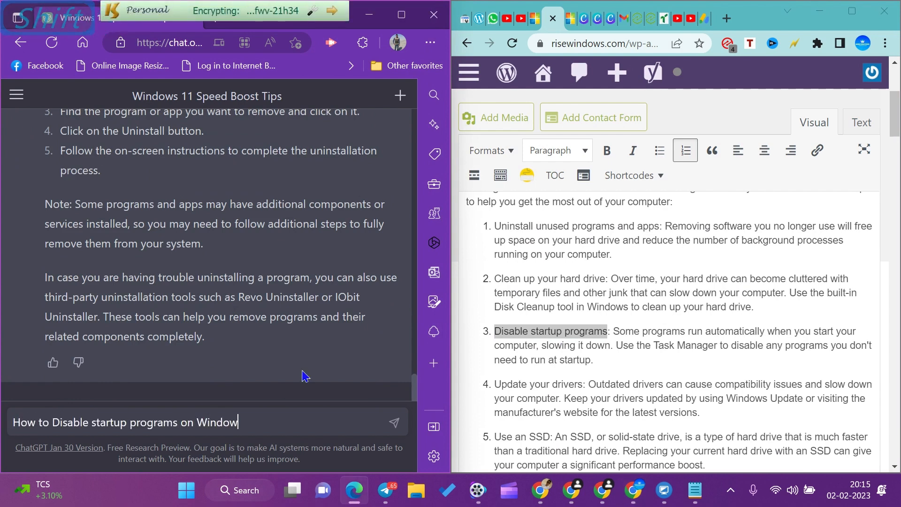
type("s 11?")
left_click(394, 423)
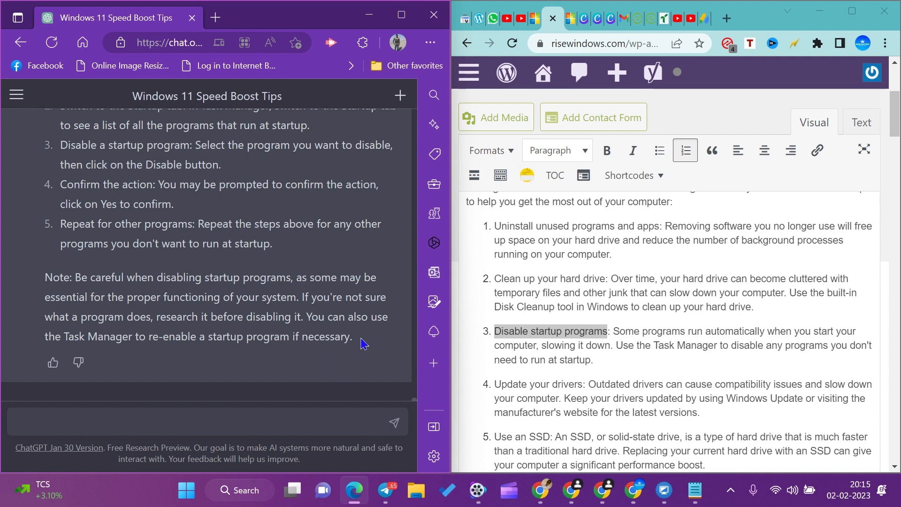
left_click_drag(357, 345, 88, 379)
scroll(123, 350, "down", 5)
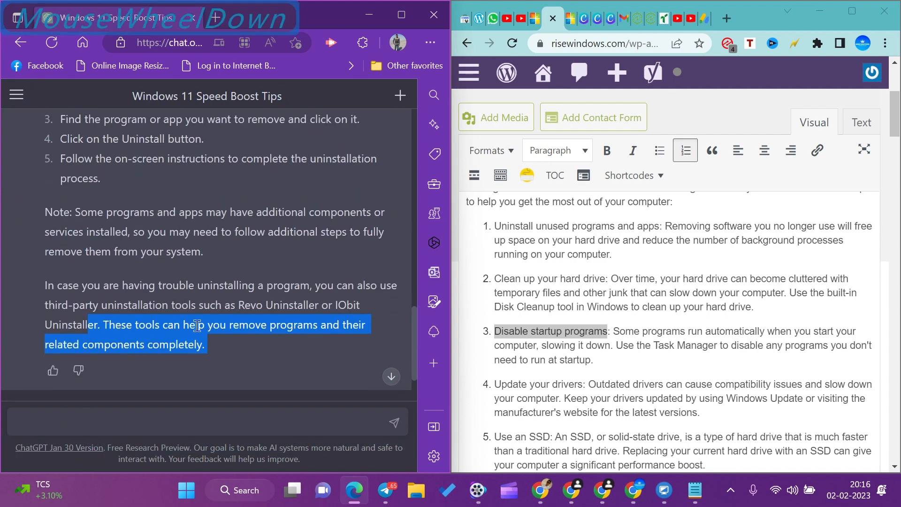
left_click(266, 270)
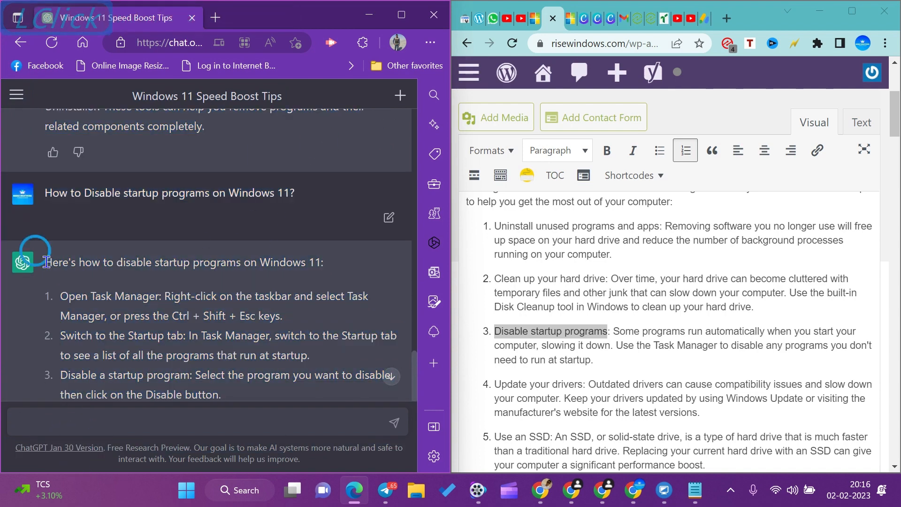
left_click_drag(26, 257, 137, 413)
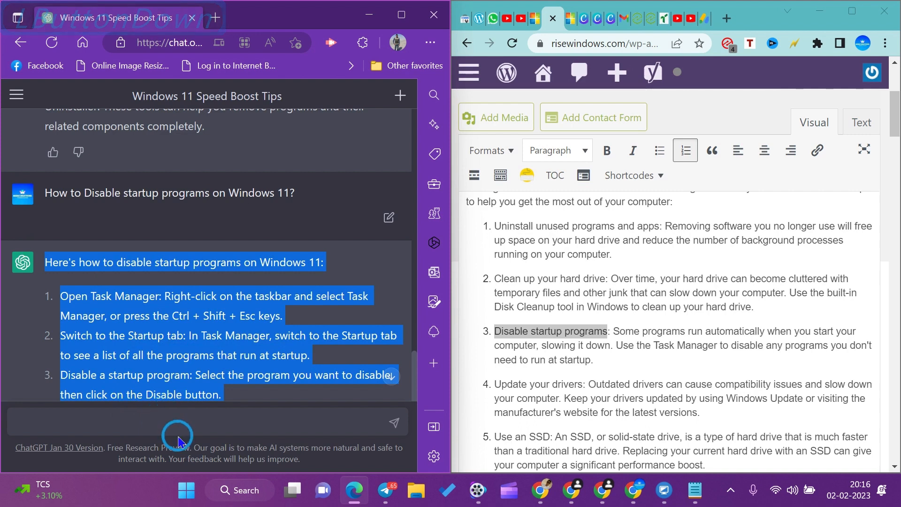
Copy the startup-programs question with ChatGPT's entire answer and paste both on the blank line above the closing paragraph in WordPress.
left_click_drag(45, 193, 357, 343)
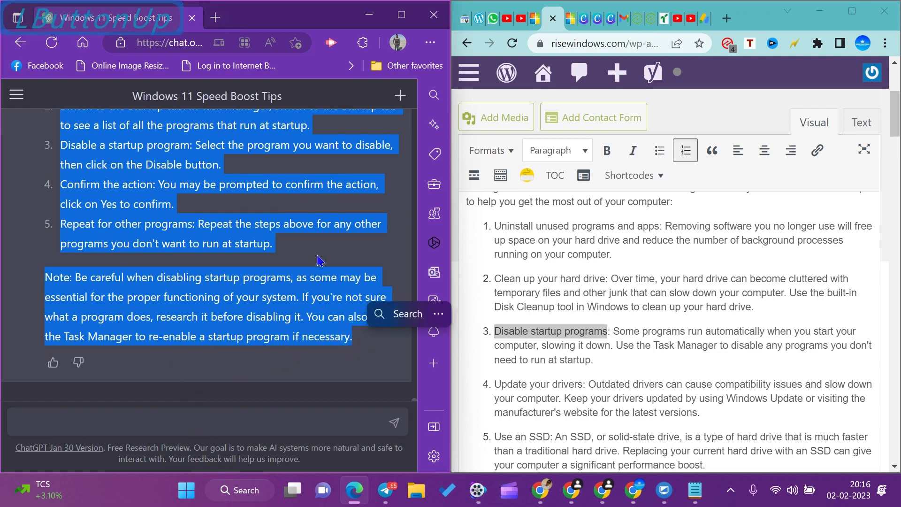
key("ctrl+c")
scroll(568, 307, "down", 10)
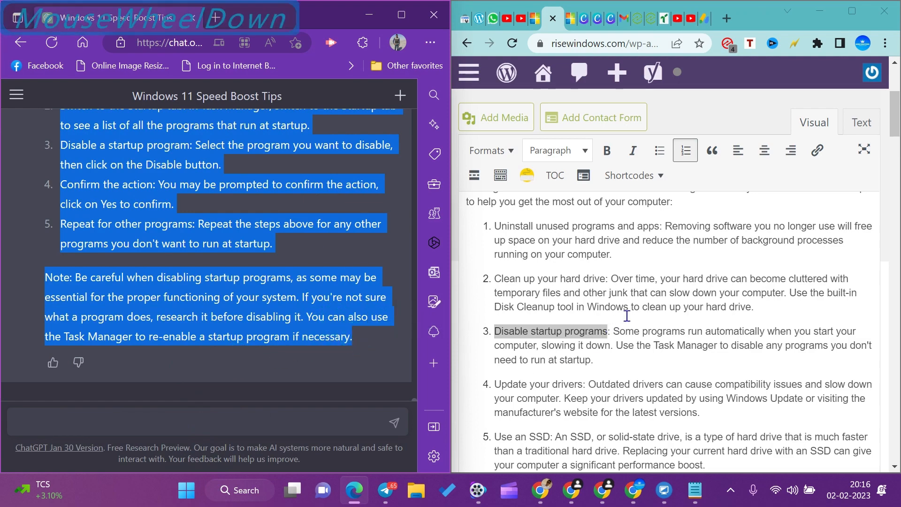
scroll(568, 306, "down", 5)
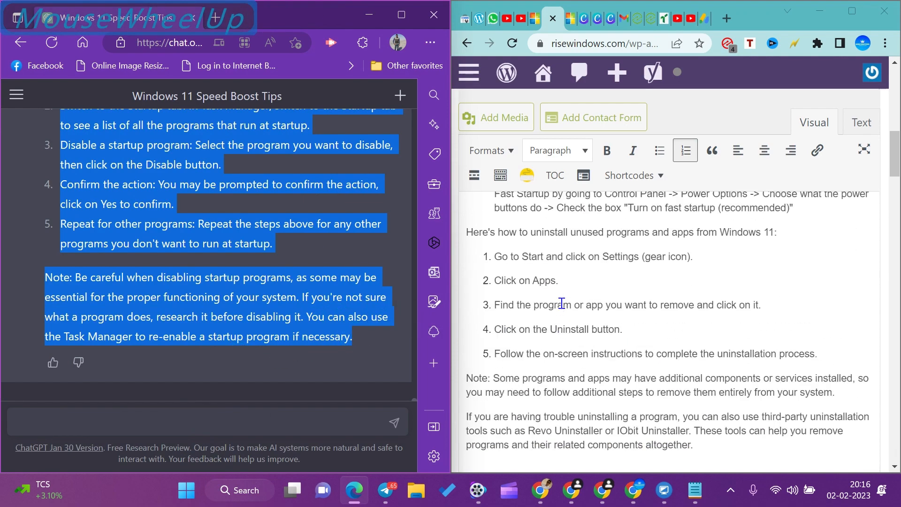
left_click(474, 269)
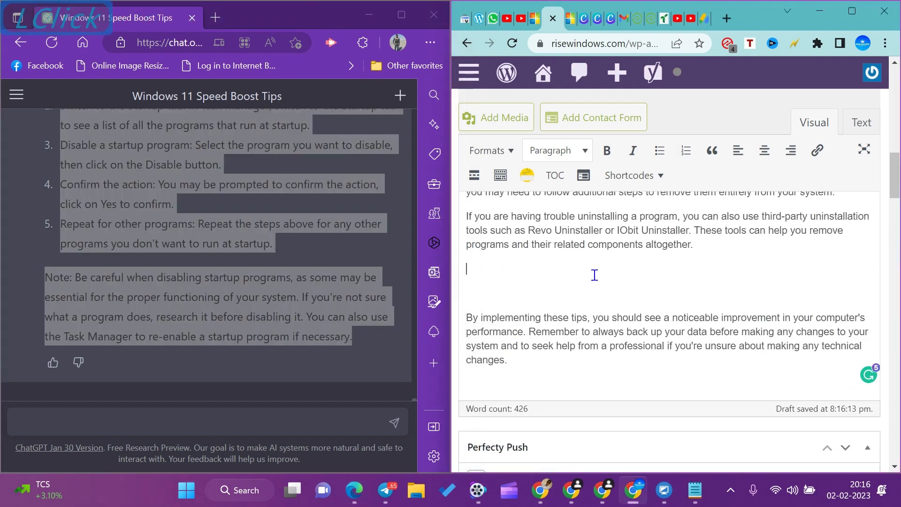
key("ctrl+v")
Delete the blank lines between the pasted question "How to Disable startup programs on Windows 11?" and its answer.
scroll(583, 317, "down", 4)
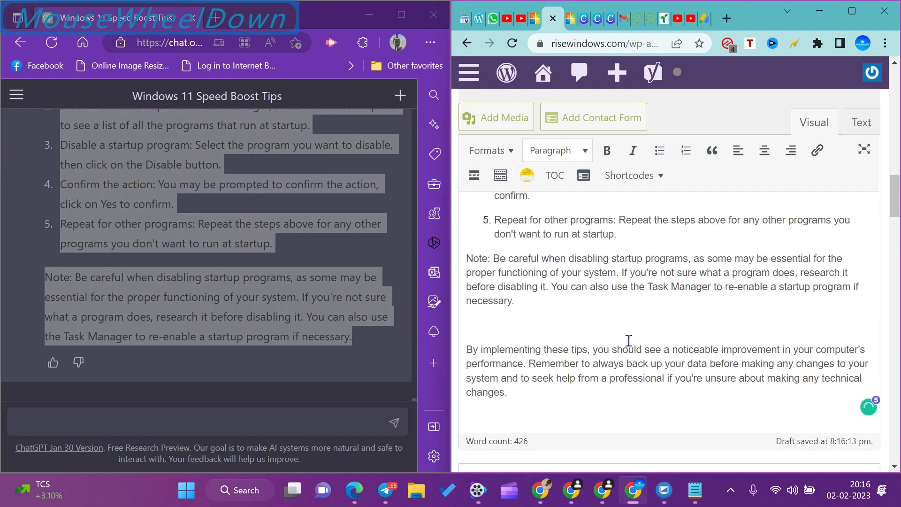
scroll(592, 330, "up", 8)
scroll(594, 337, "down", 3)
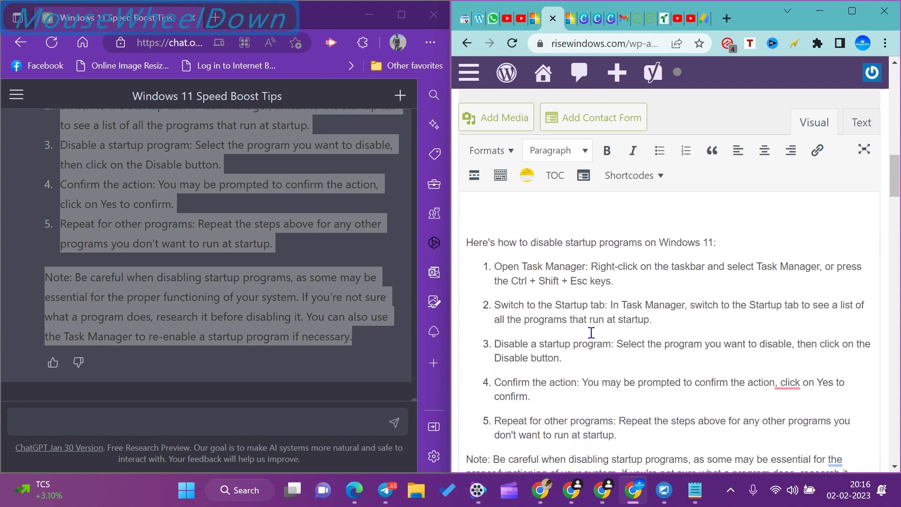
scroll(586, 329, "up", 3)
left_click(570, 274)
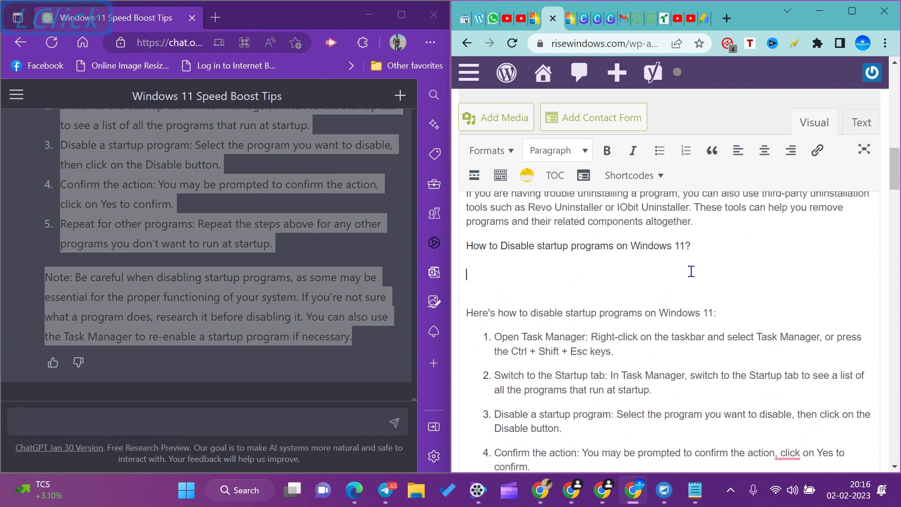
key("Delete")
key("Delete")
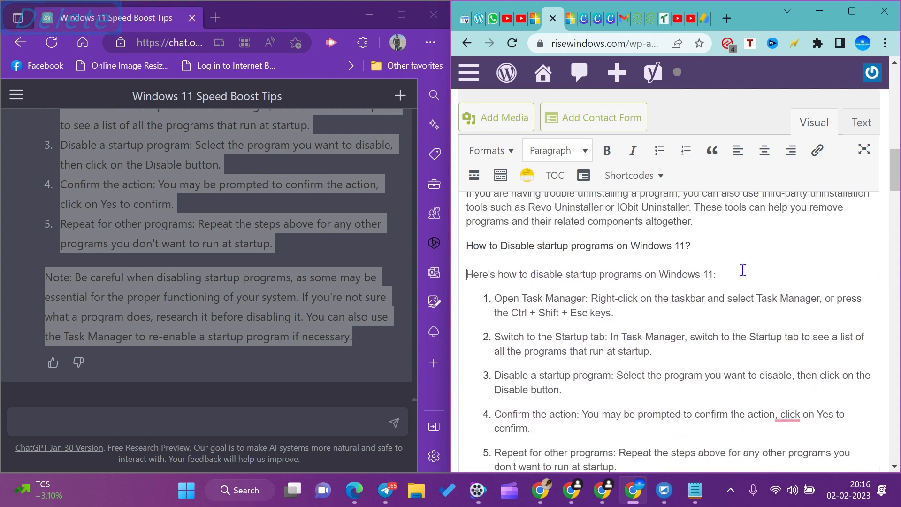
Accept Grammarly's semicolon before "click" in the fourth startup step, "Confirm the action".
scroll(560, 288, "down", 3)
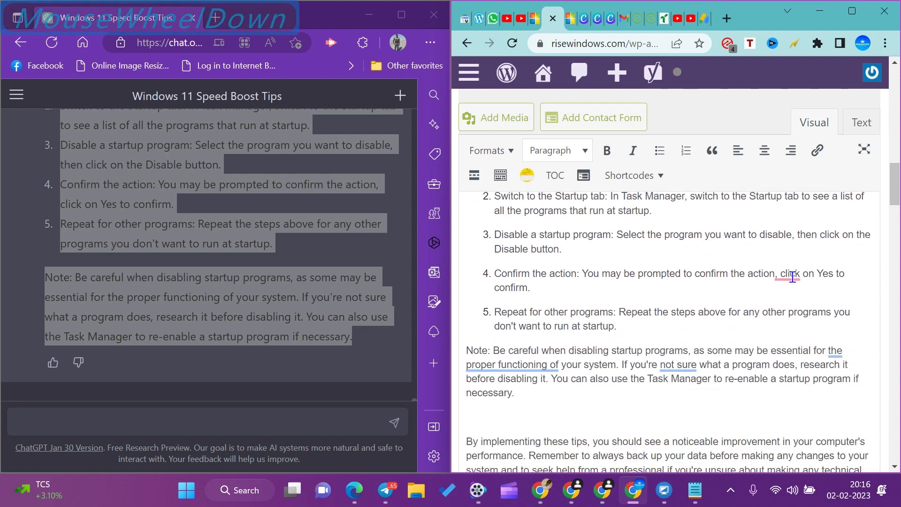
mouse_move(786, 275)
left_click(760, 317)
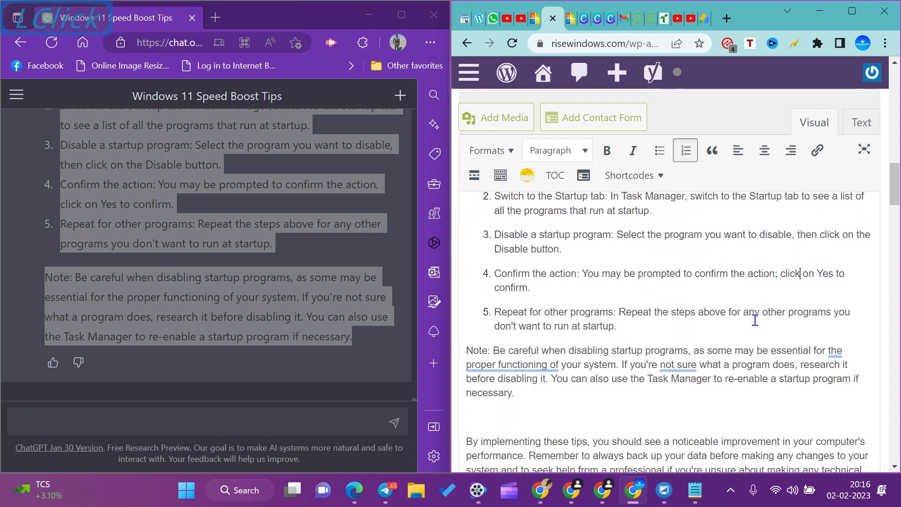
Accept Grammarly's suggestions "properly functioning" and "unsure" in the note about disabling startup programs.
mouse_move(520, 366)
left_click(508, 291)
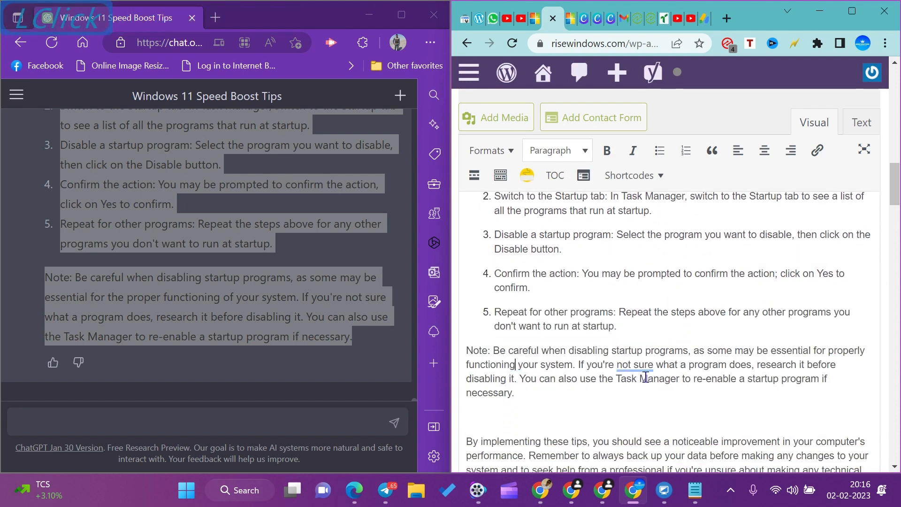
mouse_move(636, 365)
left_click(653, 292)
scroll(658, 311, "down", 3)
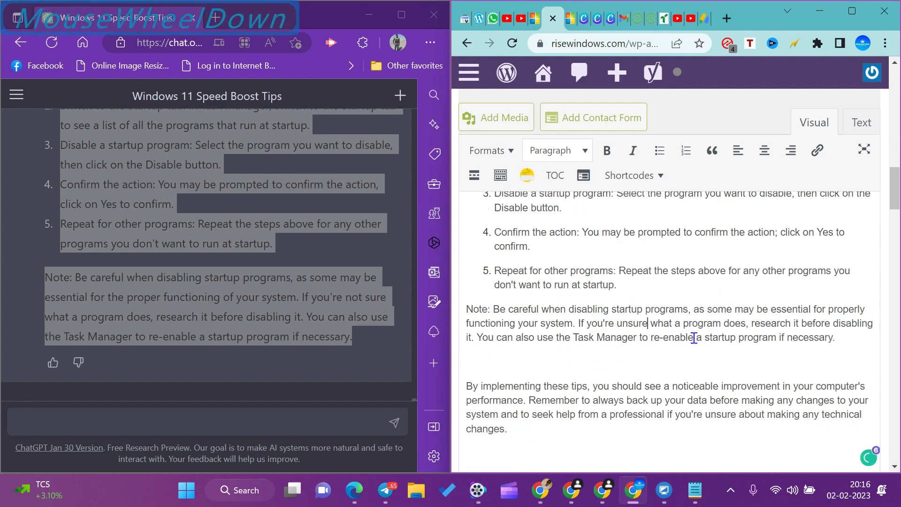
Copy the words "Update your drivers" from the fourth tip of the WordPress post, without the colon.
scroll(490, 261, "up", 10)
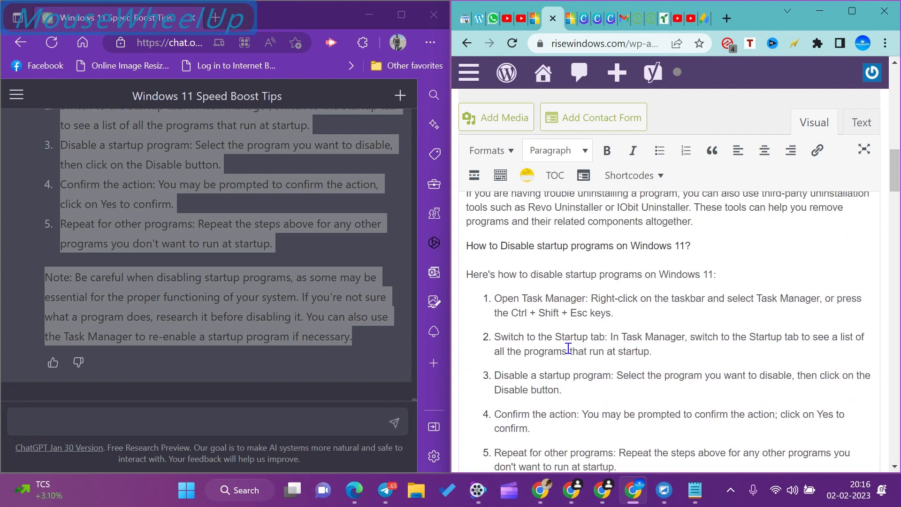
scroll(578, 362, "up", 10)
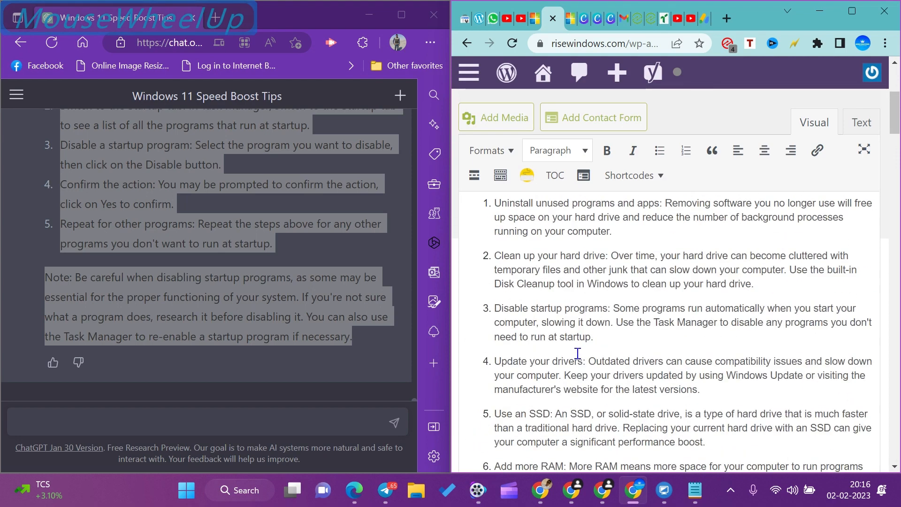
scroll(569, 337, "down", 3)
scroll(532, 327, "down", 3)
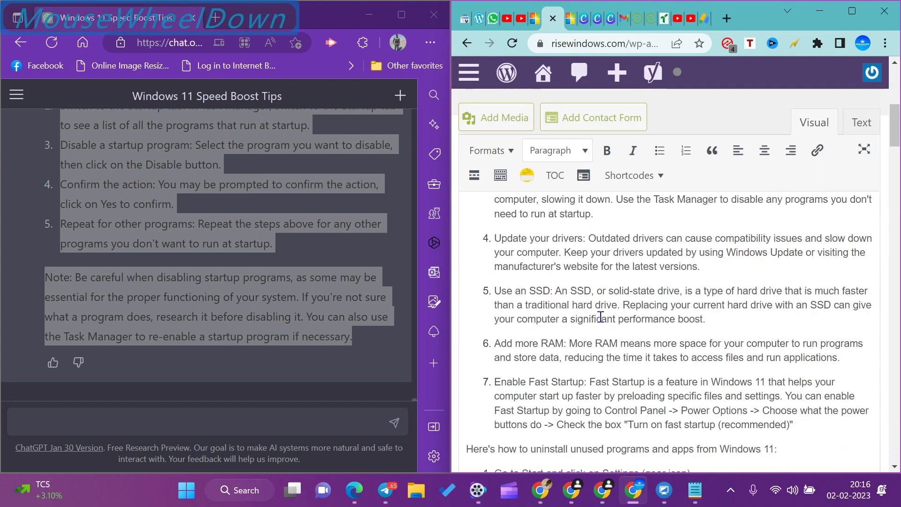
scroll(681, 300, "up", 2)
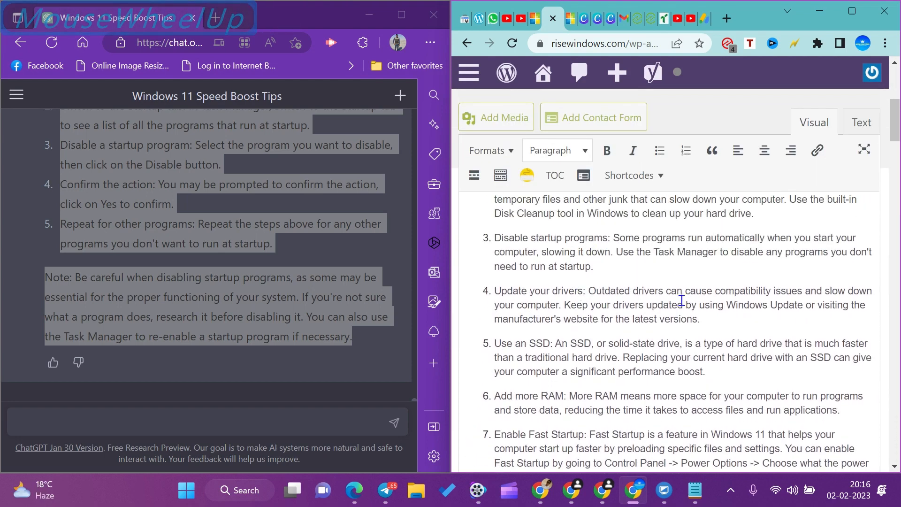
scroll(587, 347, "down", 2)
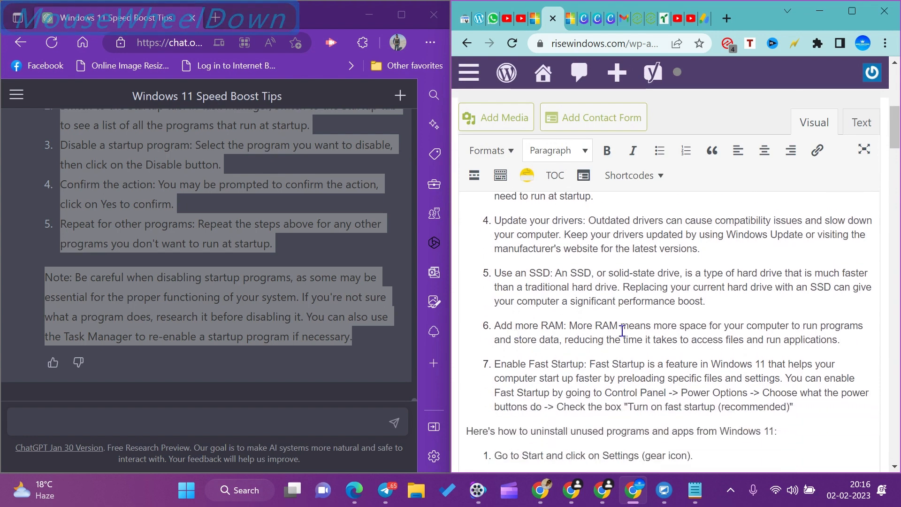
scroll(610, 357, "up", 2)
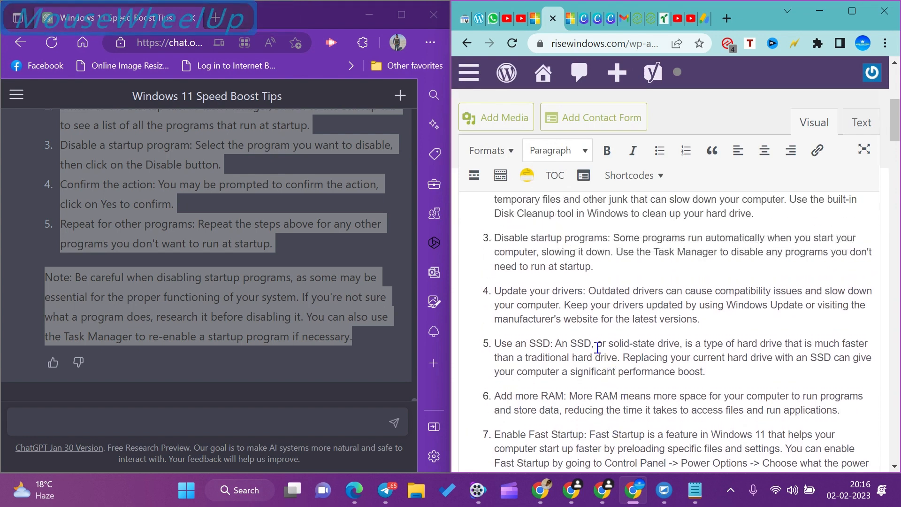
left_click_drag(495, 288, 587, 291)
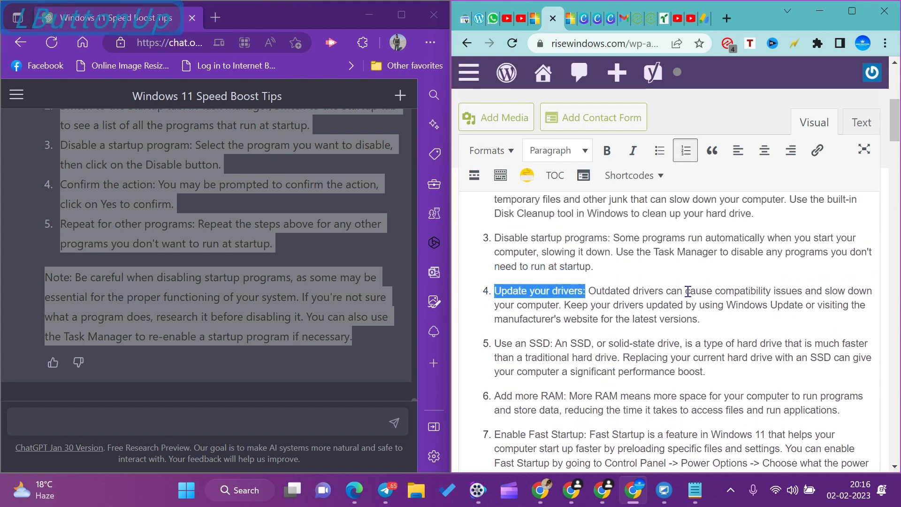
key("shift+Left")
key("ctrl+c")
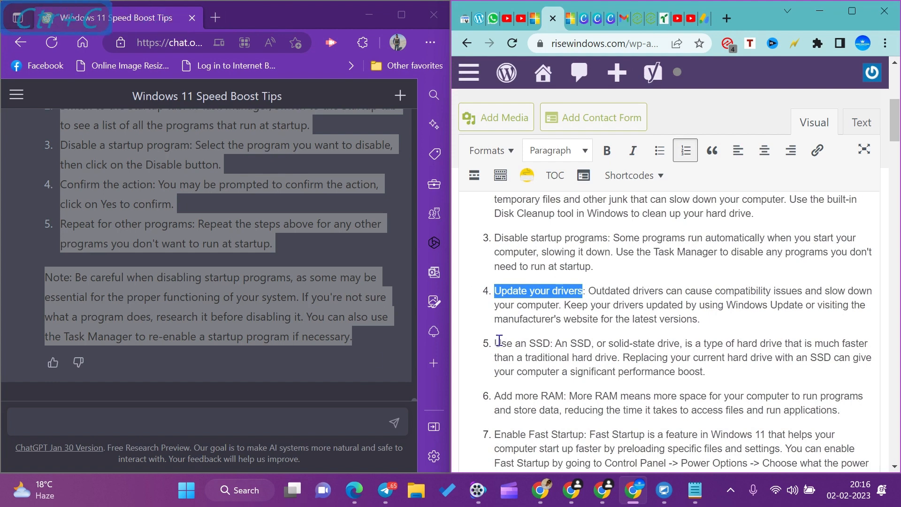
Ask ChatGPT "How to Update your drivers on Windows 11?", using the copied tip title.
scroll(156, 351, "down", 1)
left_click(37, 418)
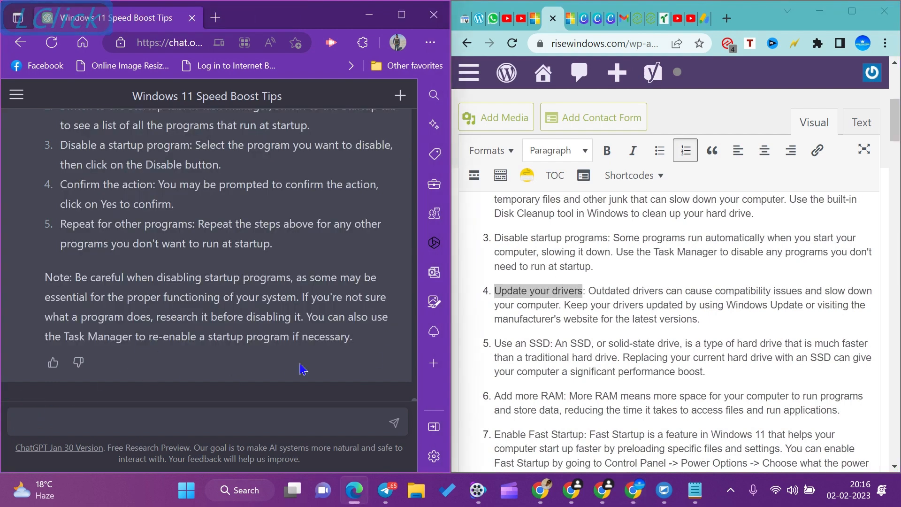
type("How to")
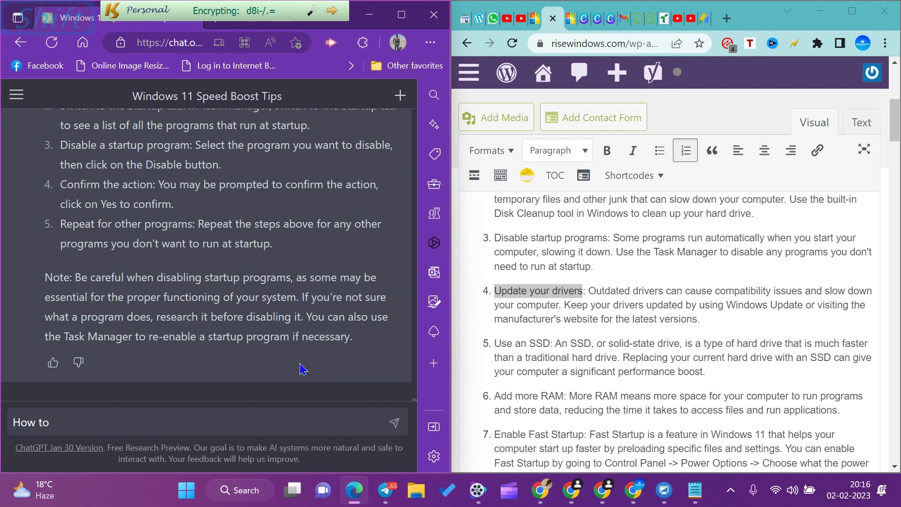
key("ctrl+v")
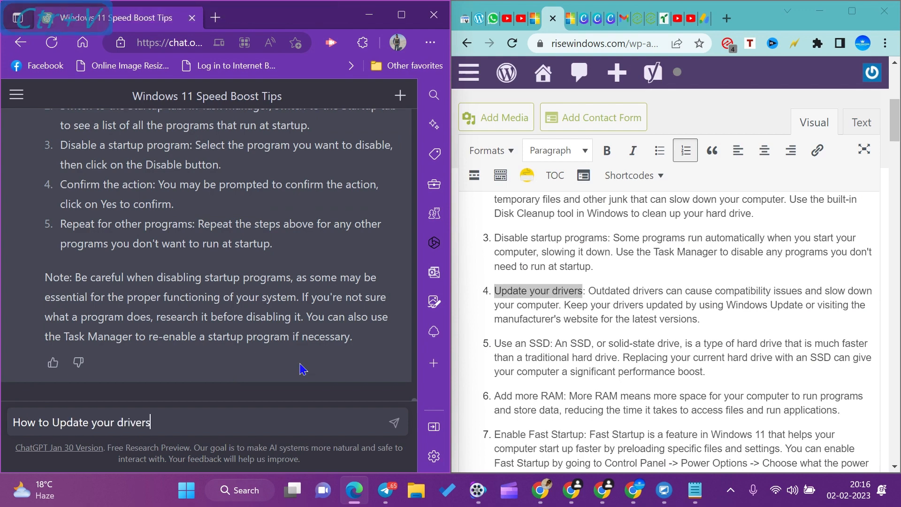
type("on Windo")
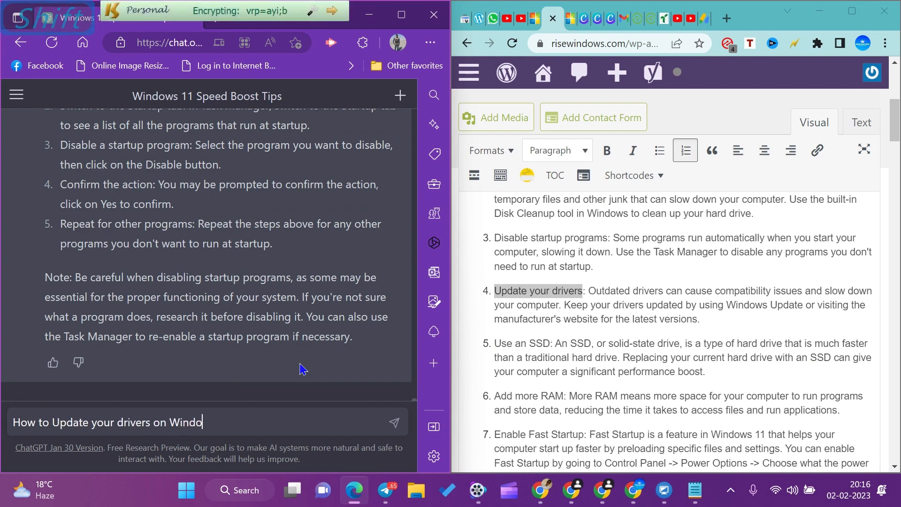
type("ws 11?")
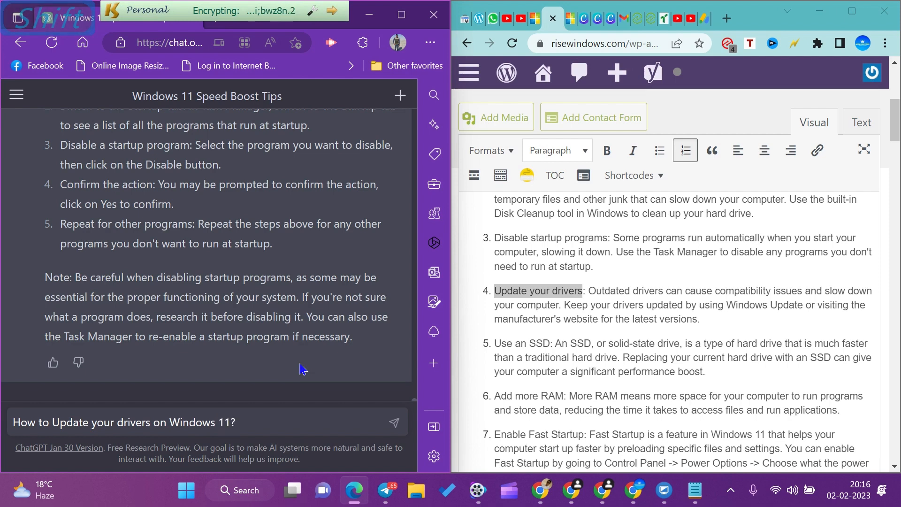
left_click(394, 422)
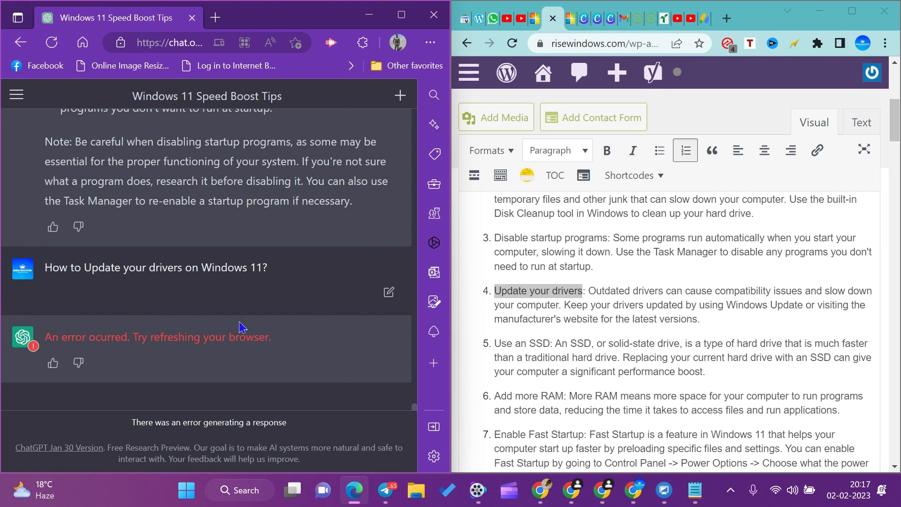
Accept Grammarly's suggestion "proper" for "properly" in the post's note about disabling startup programs.
scroll(291, 314, "down", 1)
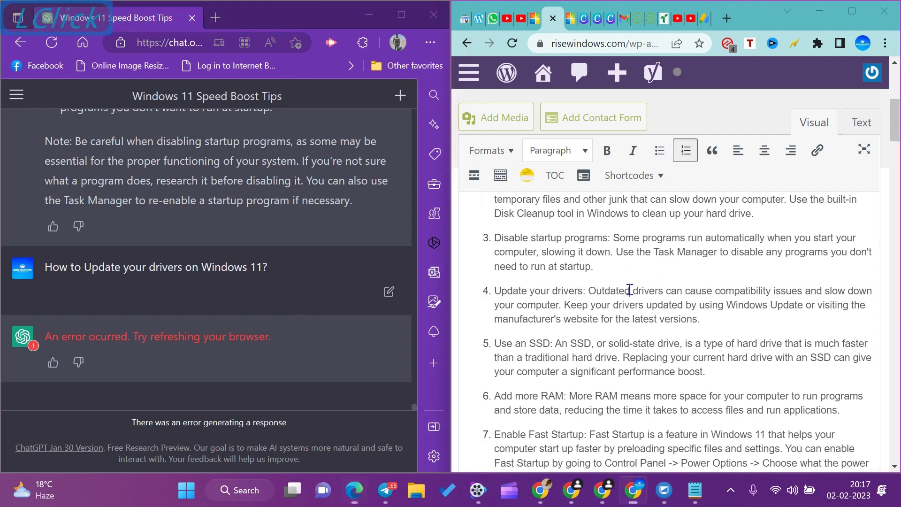
scroll(545, 275, "down", 5)
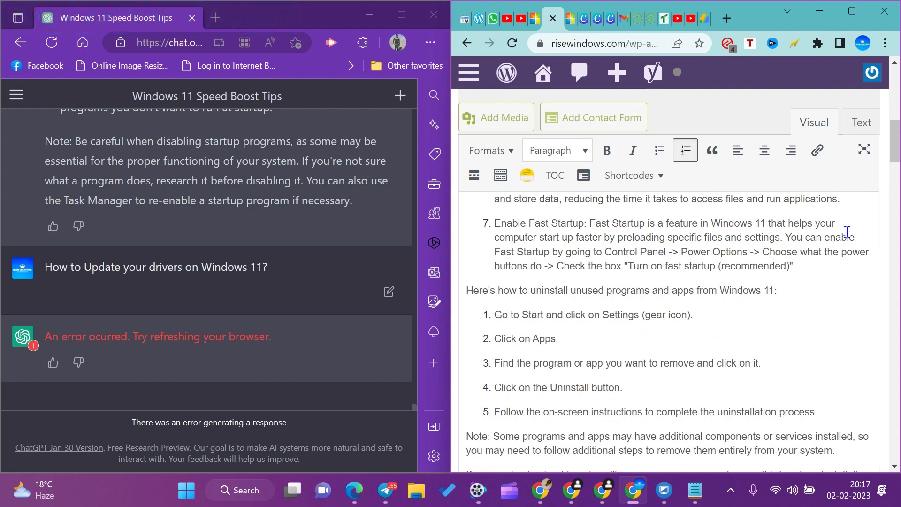
scroll(636, 269, "down", 10)
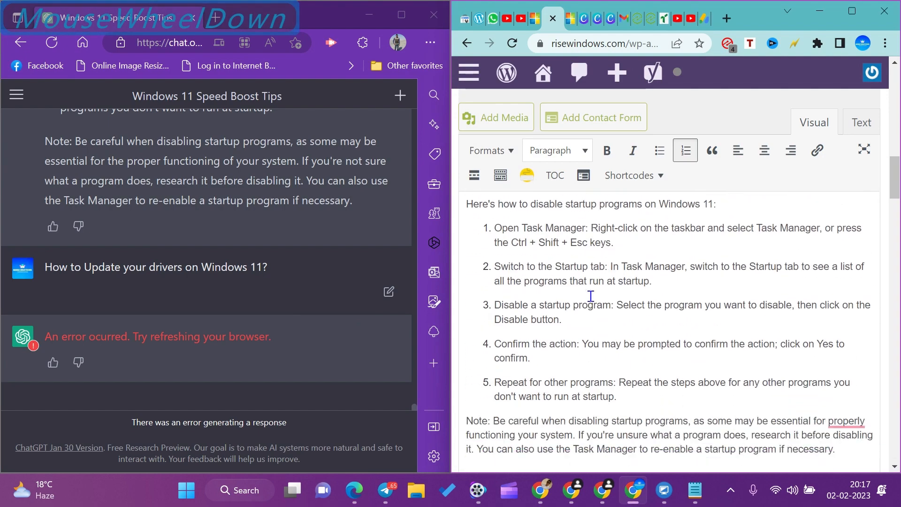
scroll(663, 311, "up", 3)
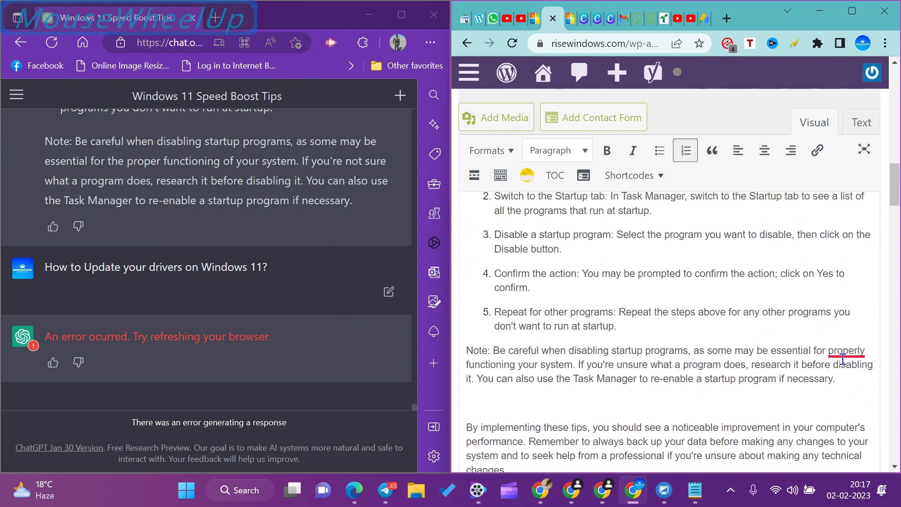
left_click(843, 359)
left_click(766, 394)
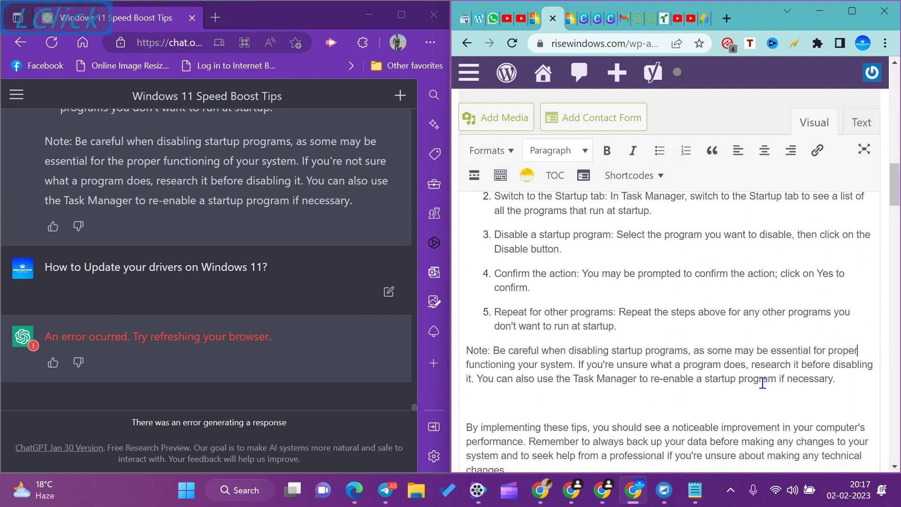
Delete the blank line between the startup-programs note and the closing paragraph.
scroll(640, 321, "down", 5)
scroll(482, 264, "up", 2)
left_click(481, 264)
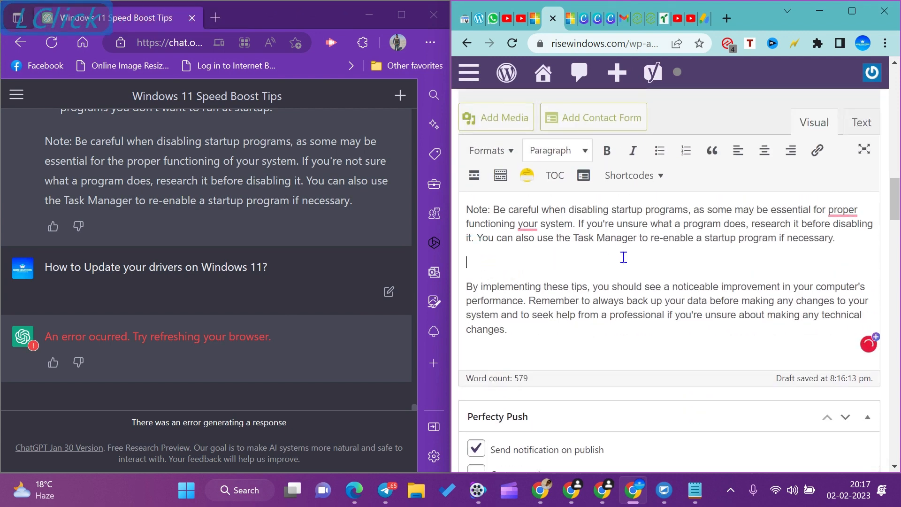
key("BackSpace")
Accept Grammarly's suggestions "the proper" and "of your" in the startup-programs note.
scroll(623, 257, "up", 2)
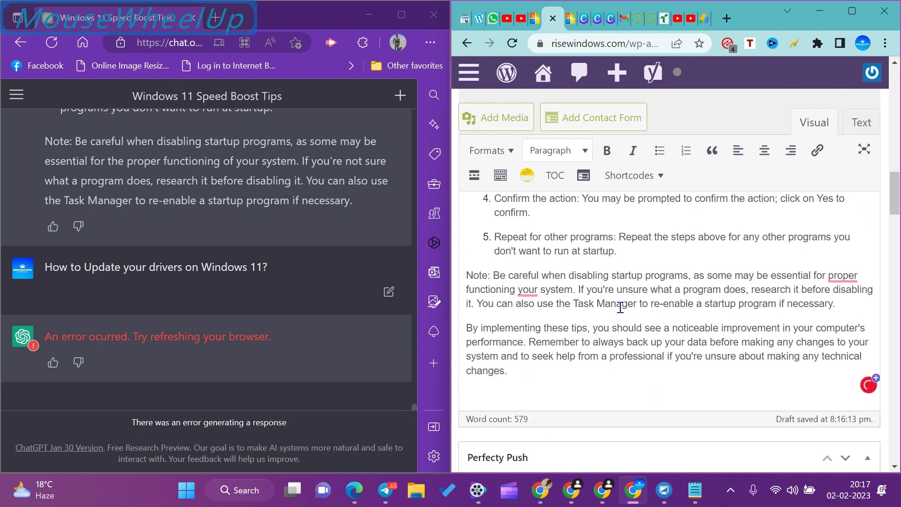
left_click(841, 280)
left_click(768, 319)
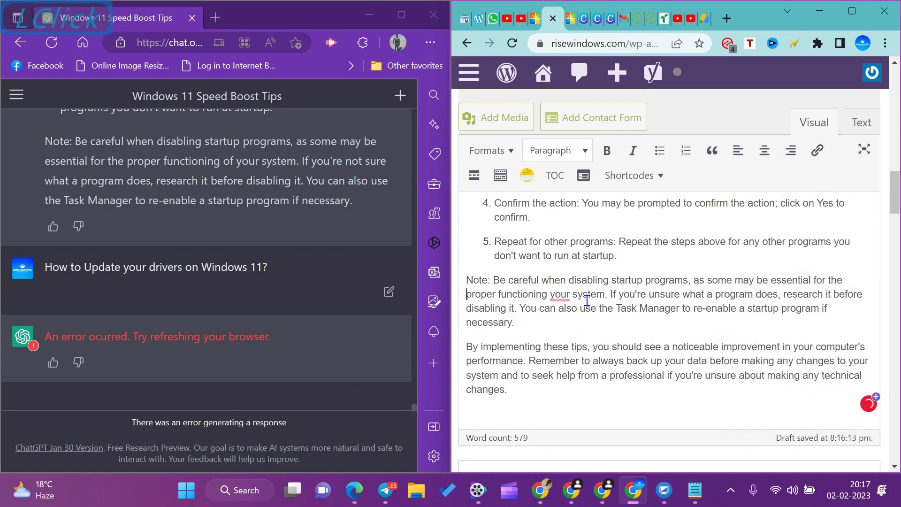
left_click(559, 295)
left_click(569, 360)
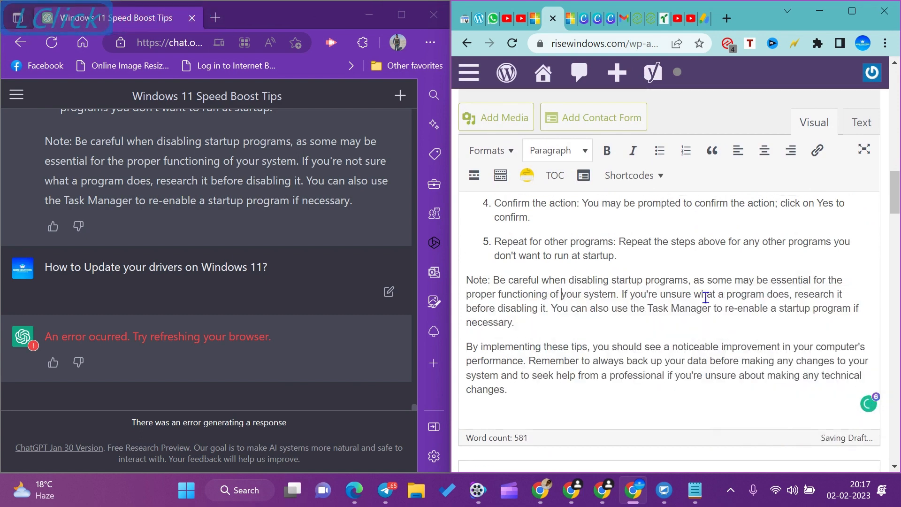
Accept Grammarly's less wordy suggestion "properly functioning" for "the proper functioning of" in the startup-programs note.
scroll(658, 325, "down", 3)
scroll(706, 295, "down", 4)
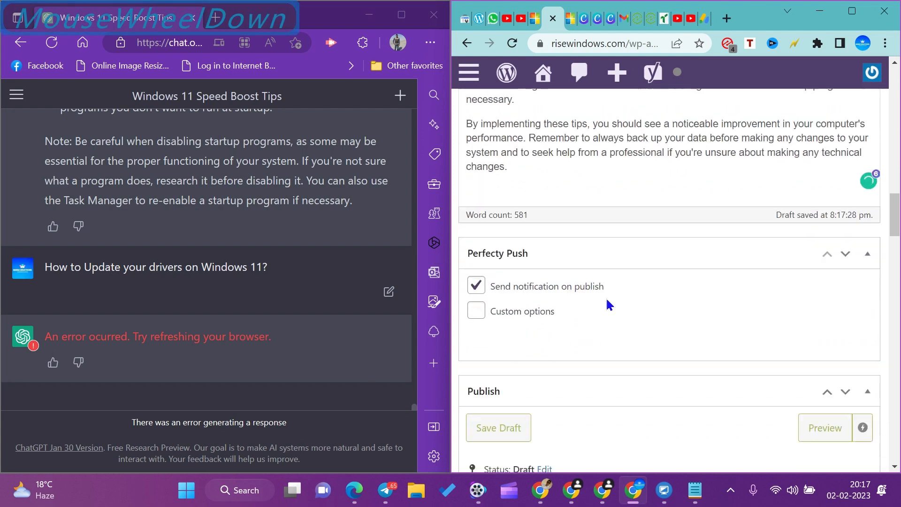
scroll(639, 275, "up", 6)
scroll(647, 291, "up", 6)
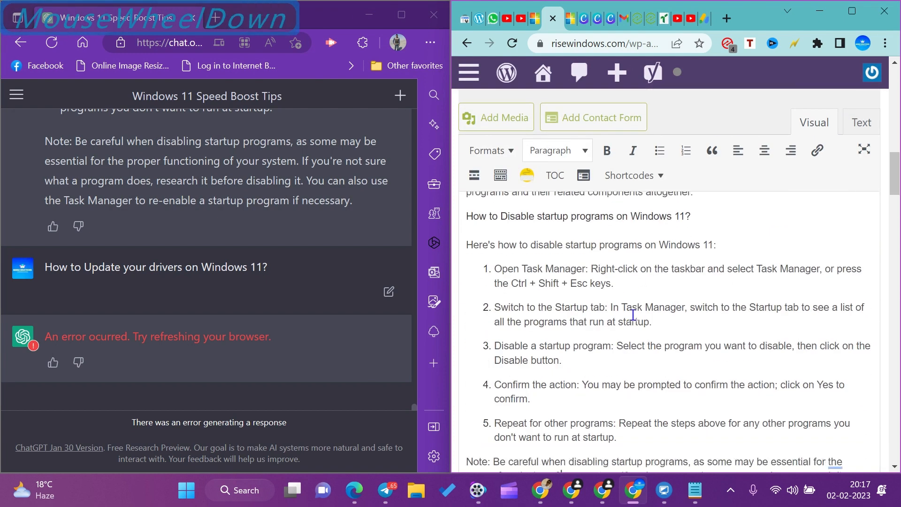
scroll(563, 338, "down", 3)
mouse_move(517, 364)
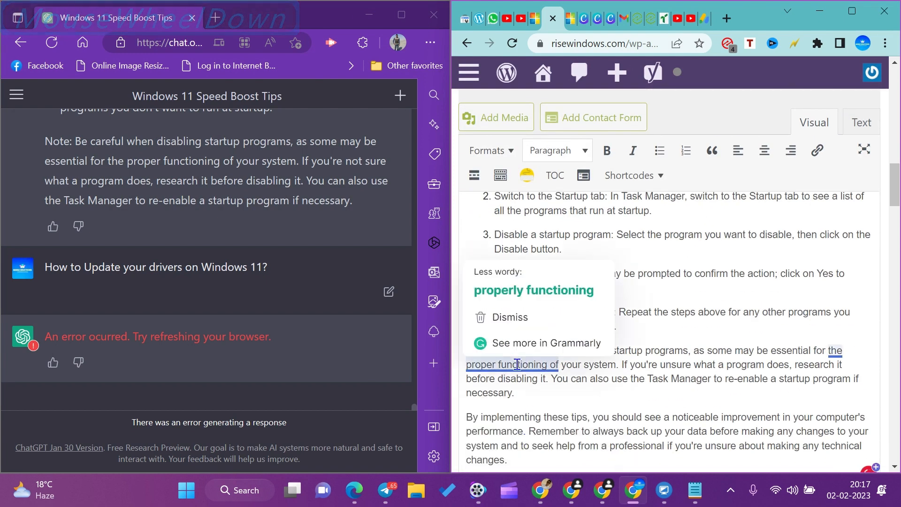
Review the post from its title down to the publishing settings and assign it to the category Free.
scroll(622, 382, "up", 10)
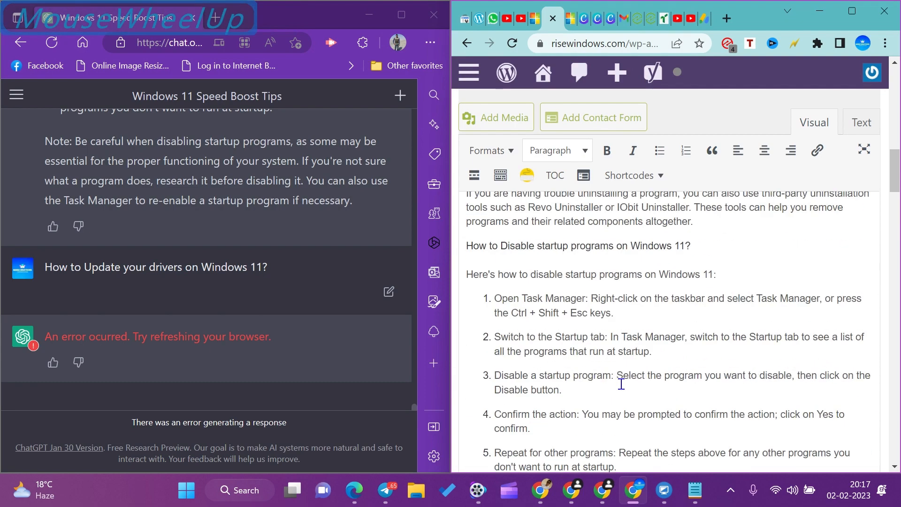
scroll(621, 382, "up", 10)
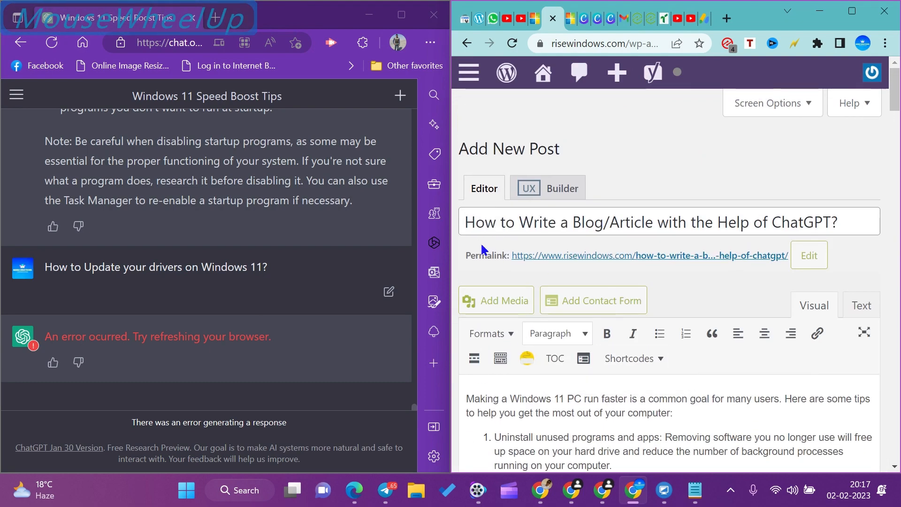
scroll(668, 237, "down", 3)
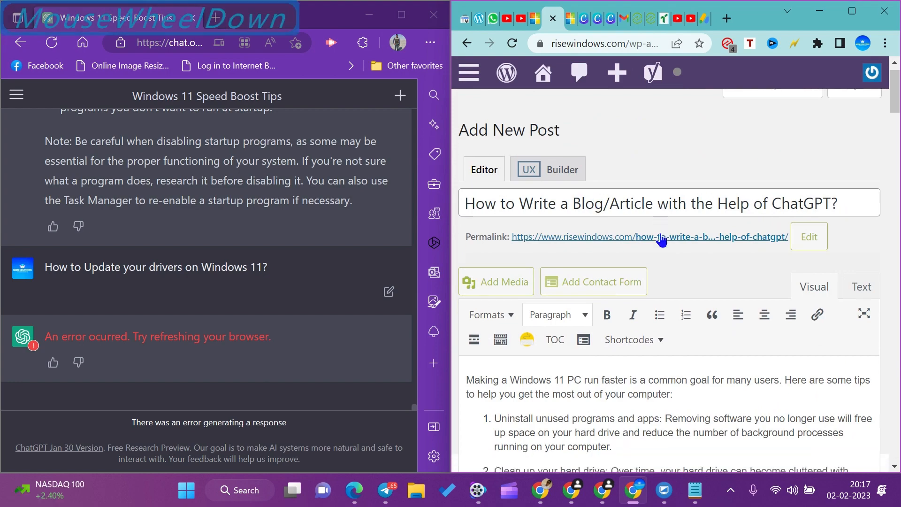
scroll(736, 249, "down", 15)
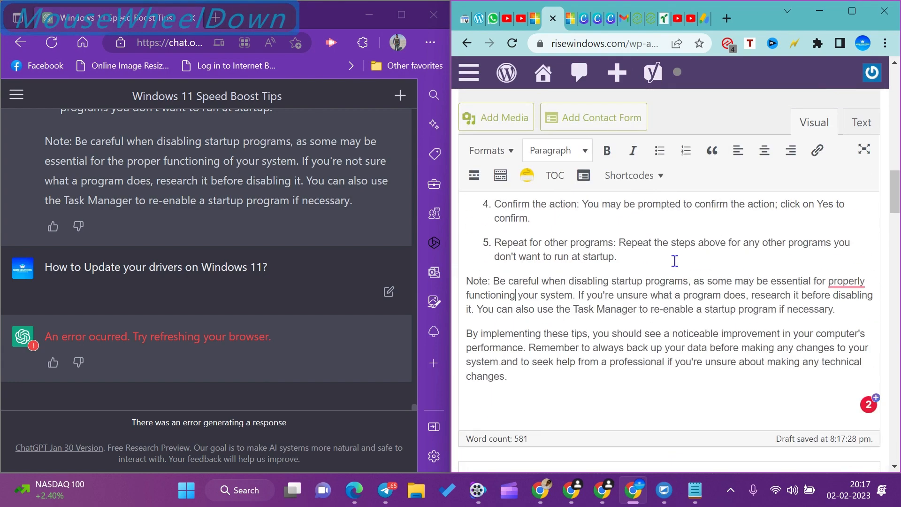
scroll(571, 320, "down", 10)
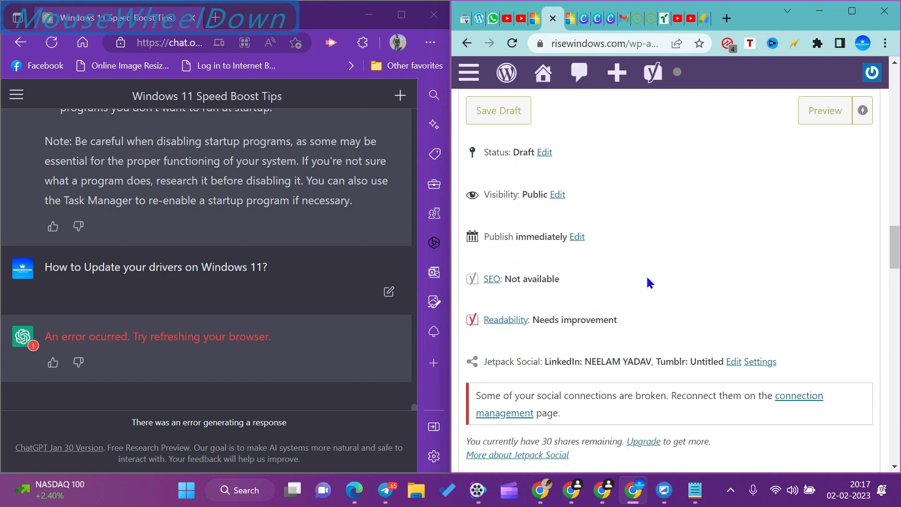
scroll(542, 327, "down", 3)
scroll(627, 284, "down", 3)
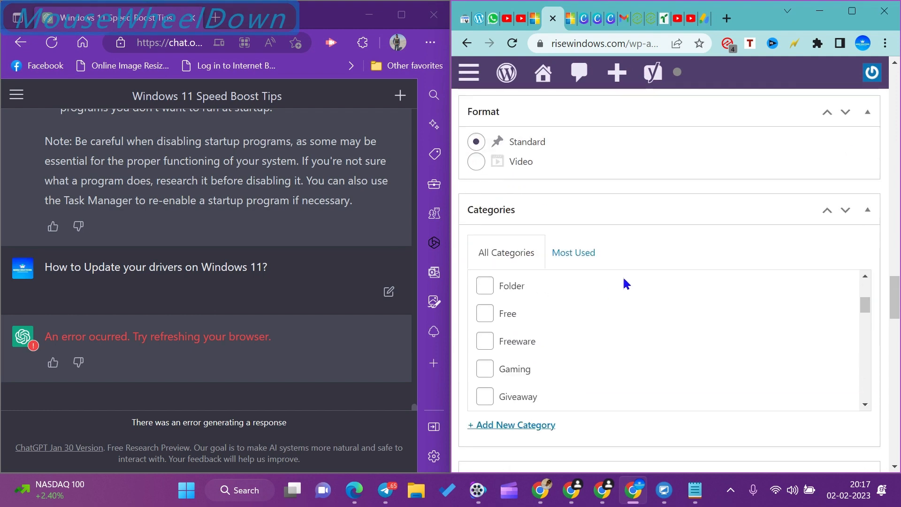
scroll(657, 300, "up", 3)
scroll(654, 305, "down", 3)
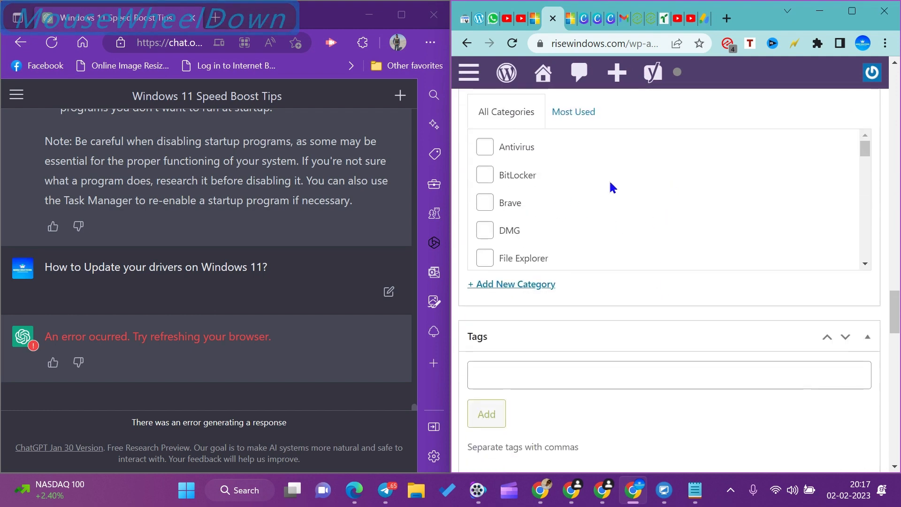
scroll(594, 209, "down", 2)
scroll(553, 209, "down", 3)
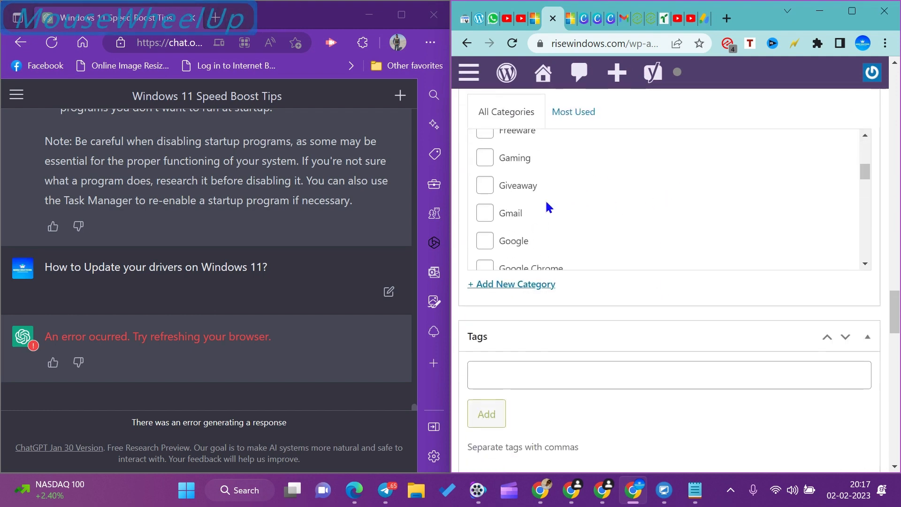
scroll(516, 188, "up", 2)
left_click(485, 174)
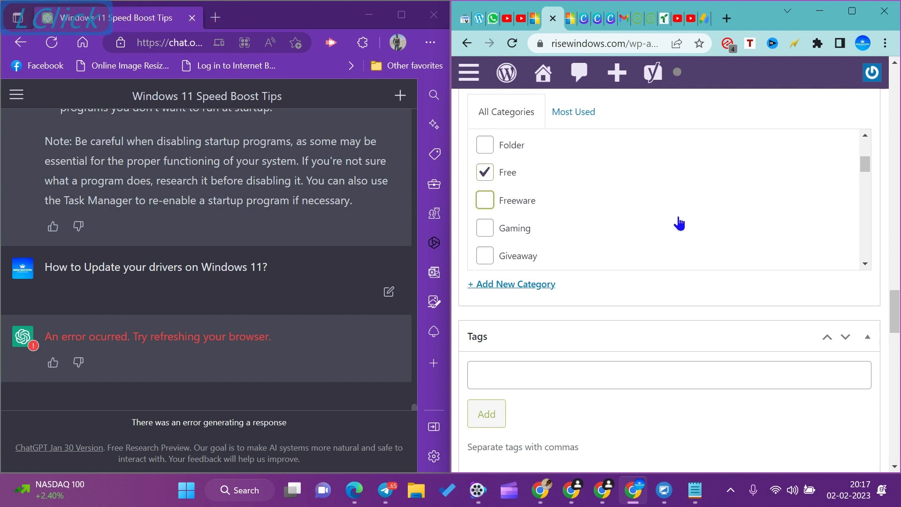
Set the post's Yoast SEO focus keyphrase to "Write an Article".
scroll(629, 254, "down", 3)
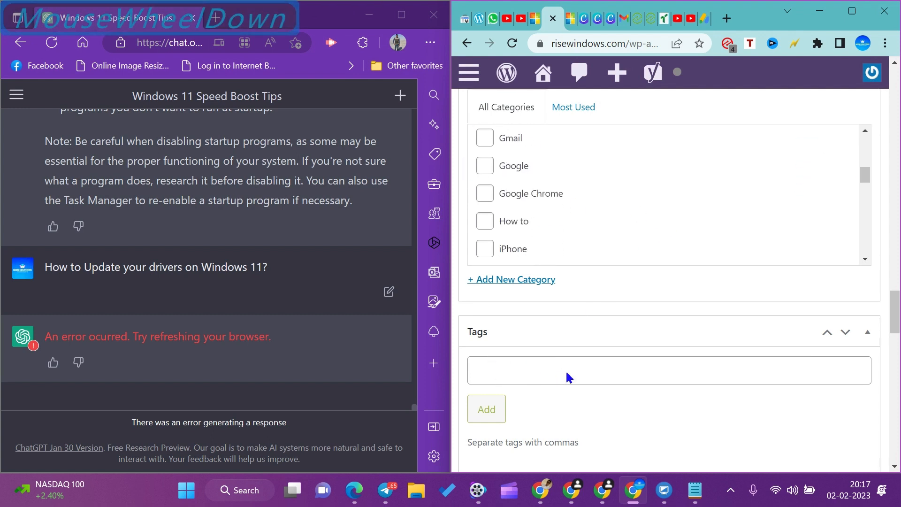
scroll(569, 376, "down", 7)
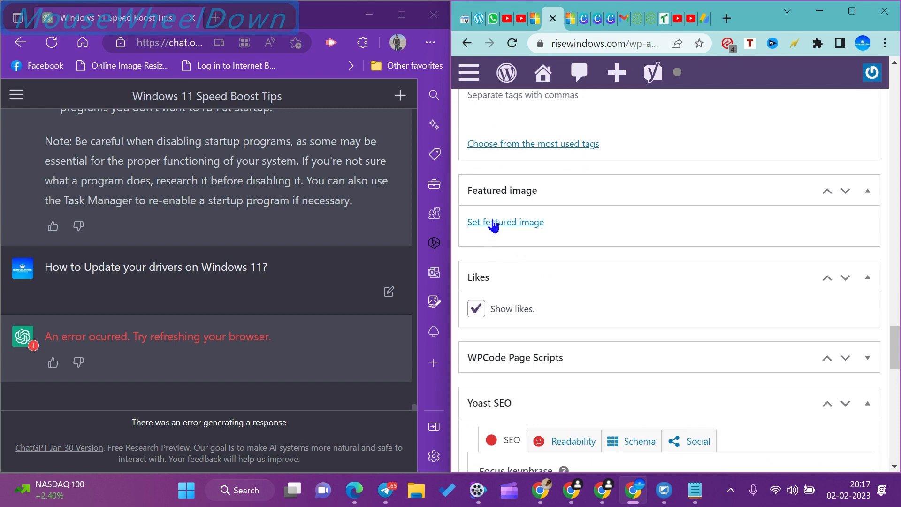
scroll(644, 275, "down", 7)
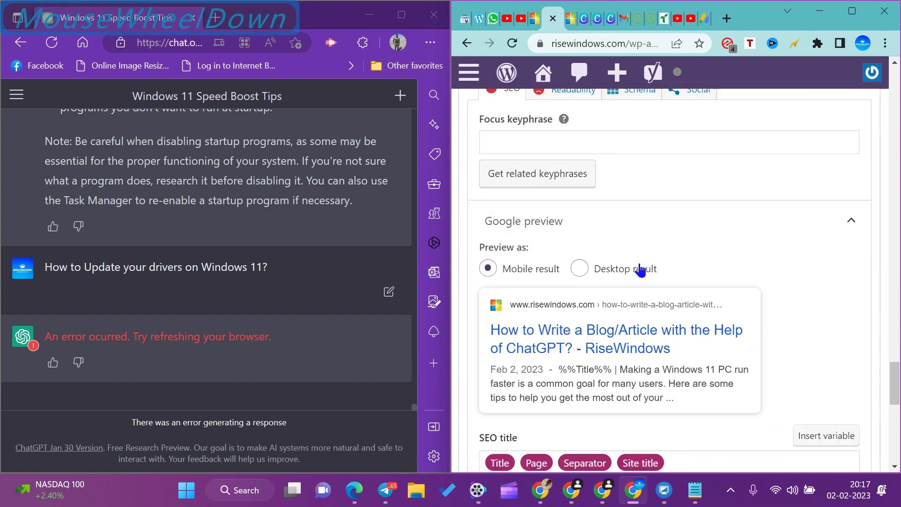
scroll(640, 268, "up", 3)
left_click(540, 291)
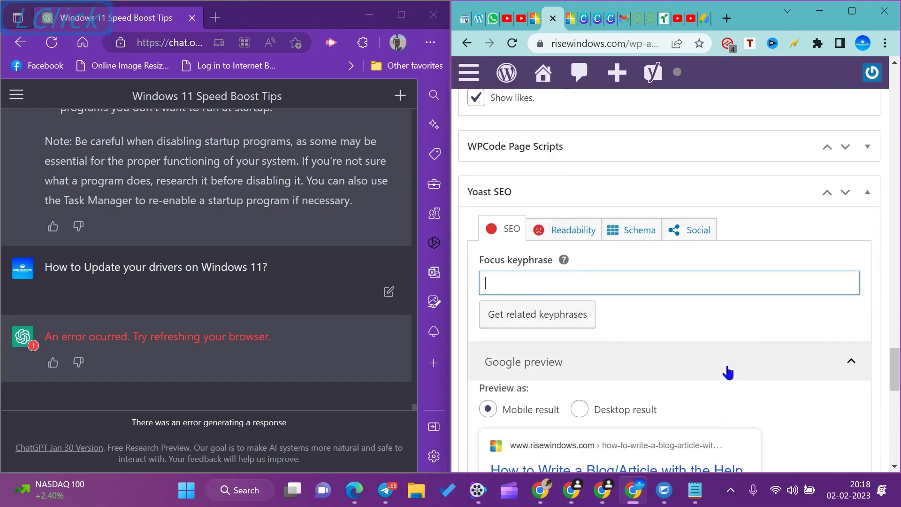
type("Write")
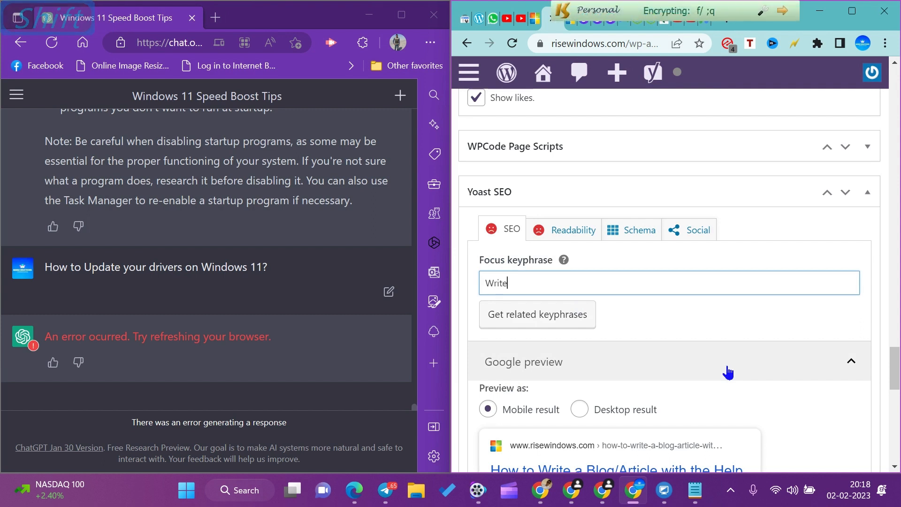
type(" an Article")
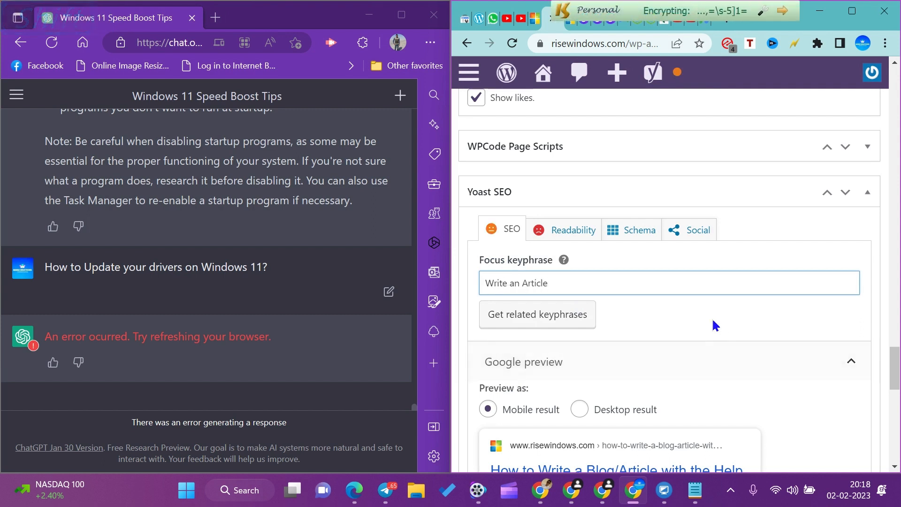
Review the Google preview, SEO title, slug and analysis sections, and check the tags, featured image, categories and publishing settings.
scroll(708, 283, "down", 2)
scroll(709, 284, "down", 2)
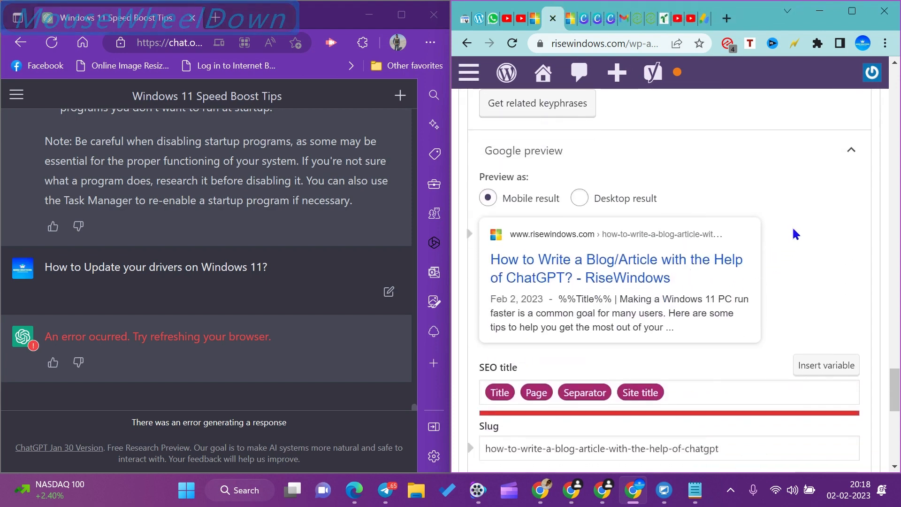
scroll(797, 226, "down", 9)
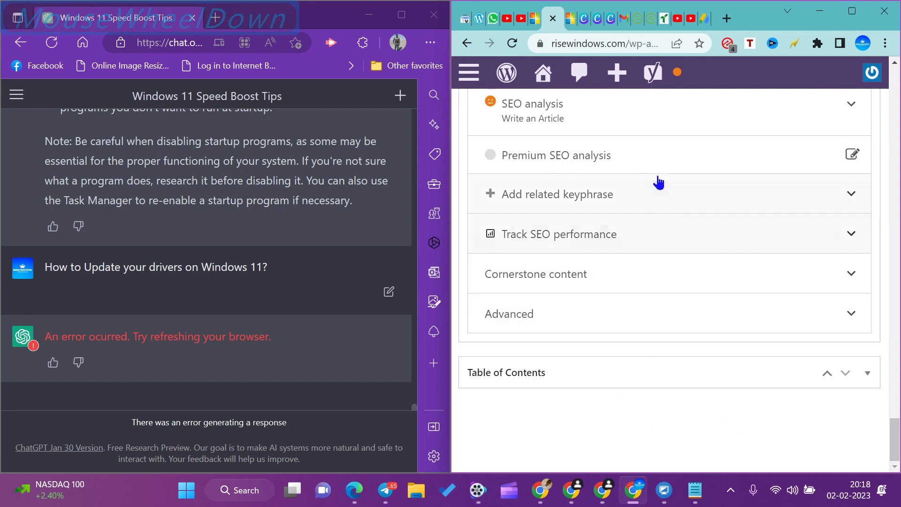
scroll(719, 280, "up", 3)
scroll(718, 280, "up", 15)
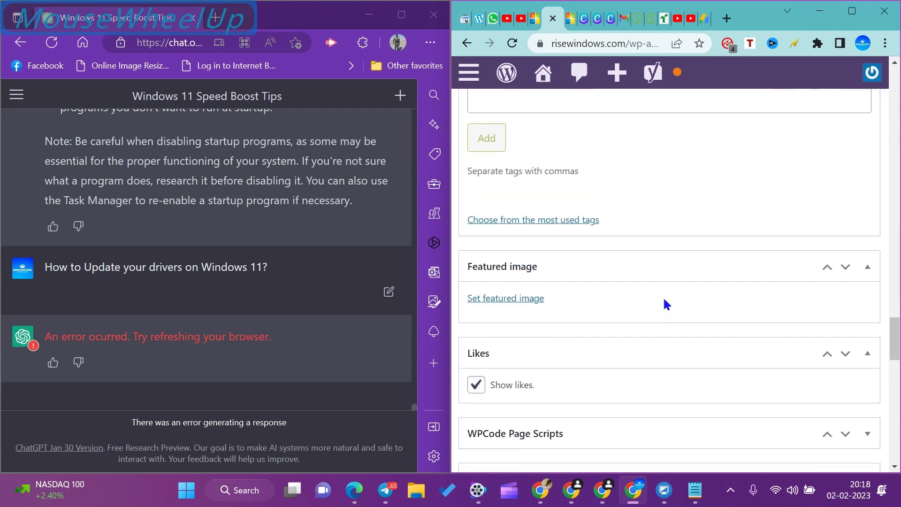
scroll(666, 305, "up", 8)
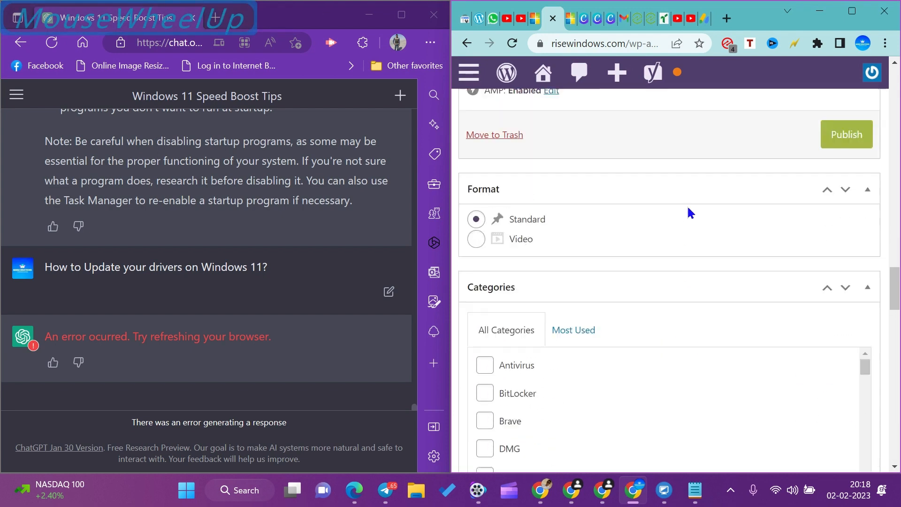
scroll(664, 326, "up", 2)
scroll(702, 351, "down", 1)
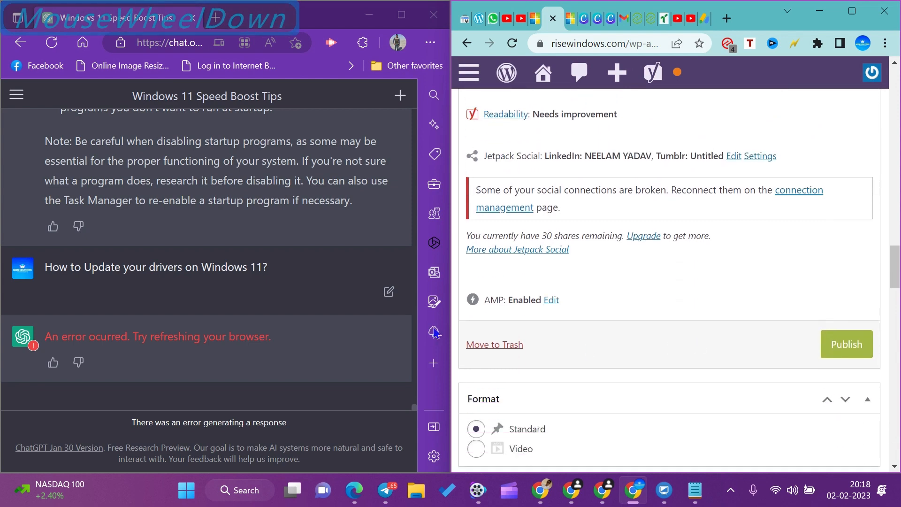